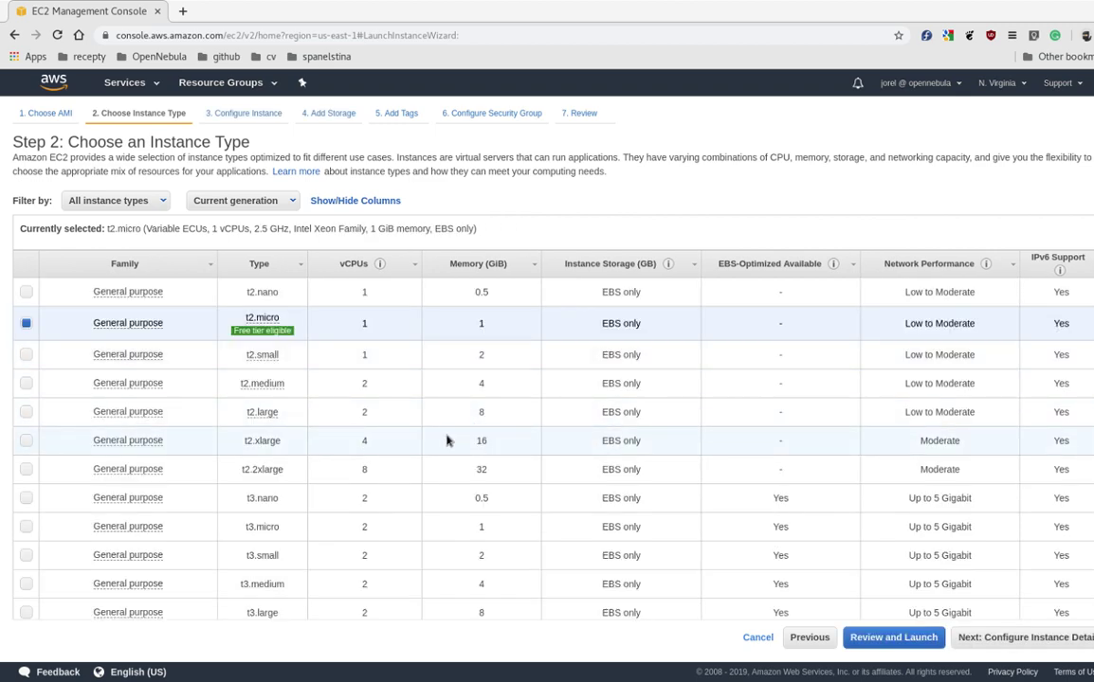
# - Choose the t2.medium instance type and continue to the instance details
pyautogui.moveTo(135, 381)
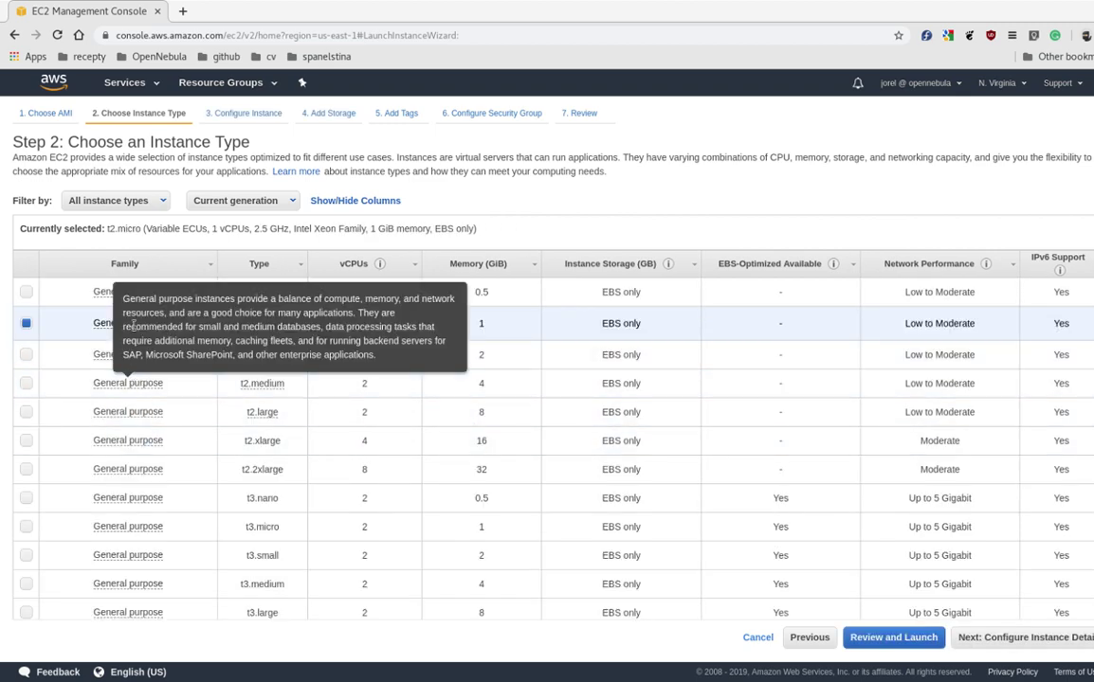
pyautogui.click(27, 383)
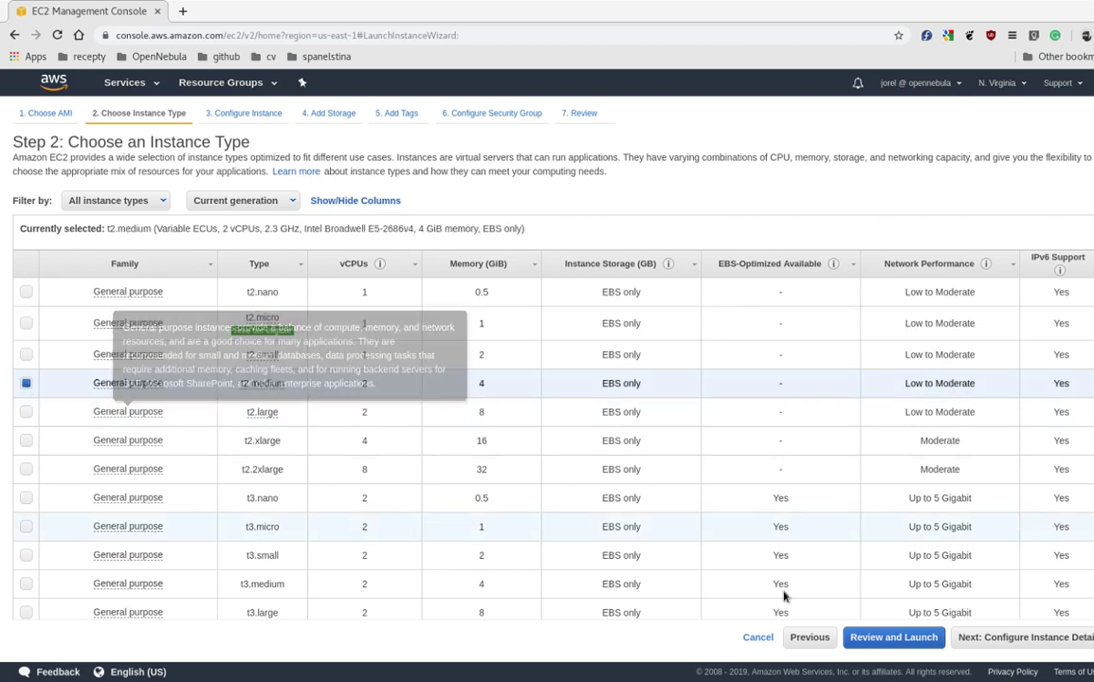
pyautogui.click(995, 640)
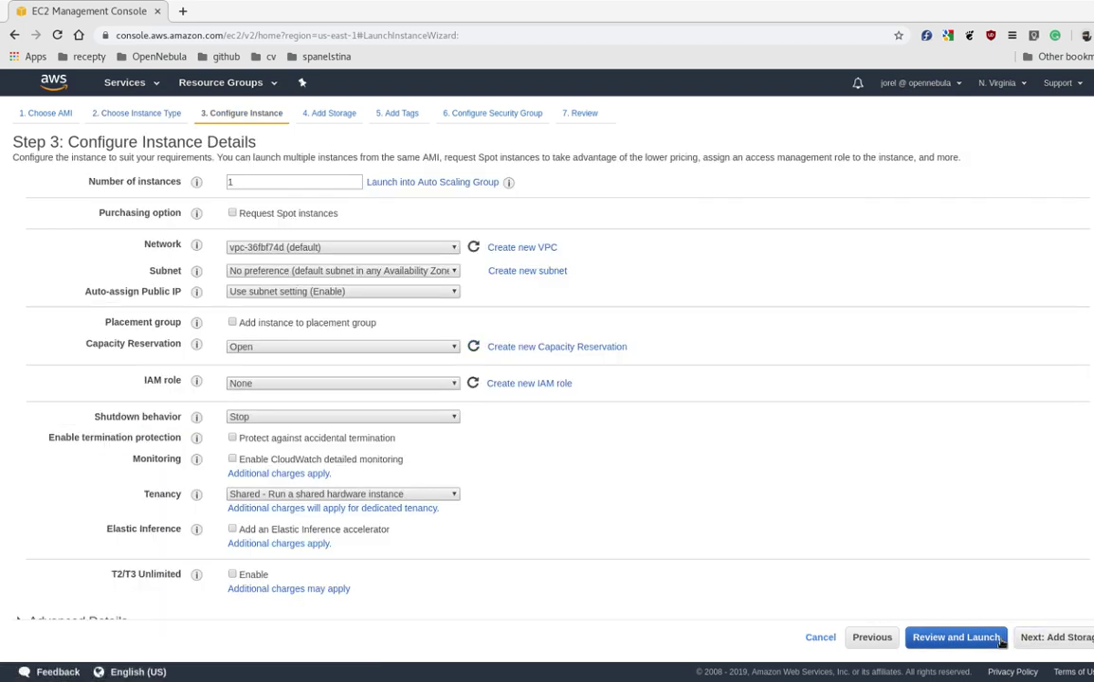
# - Set the root volume size to 30 GiB in the Add Storage stage of the launch wizard
pyautogui.click(956, 637)
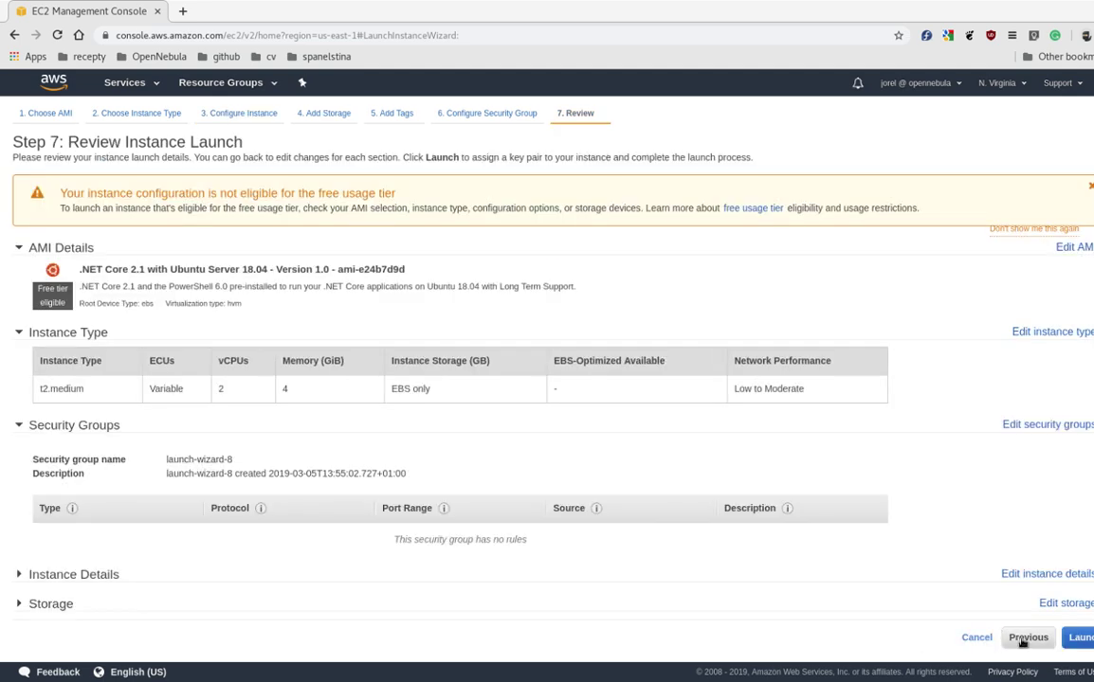
pyautogui.click(1024, 638)
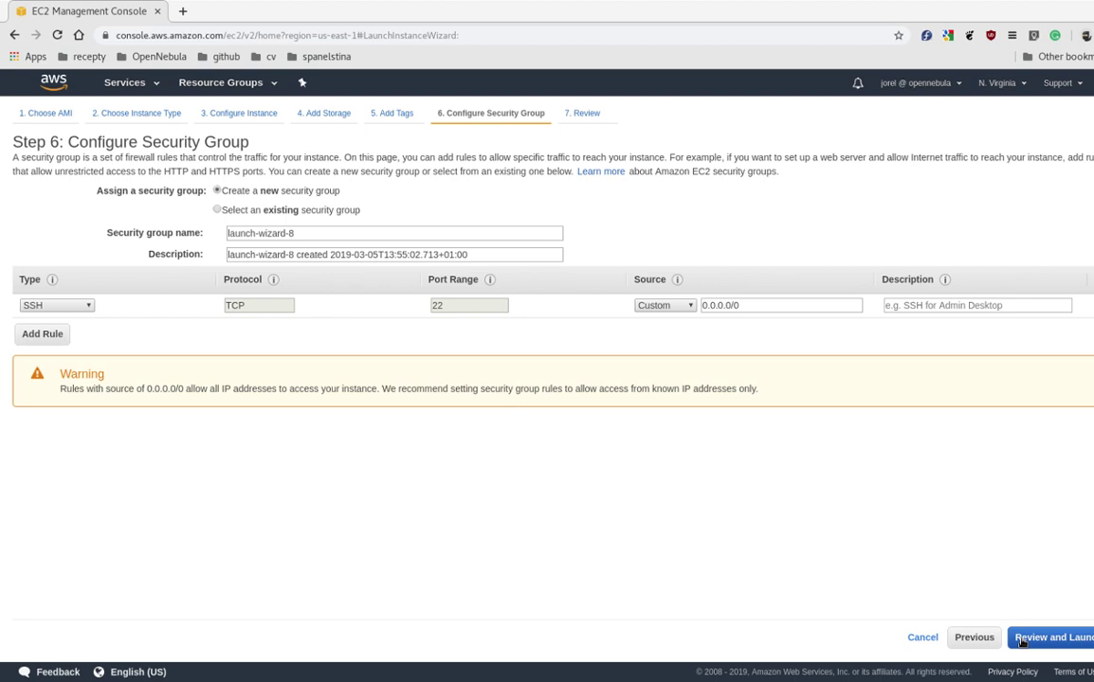
pyautogui.click(322, 113)
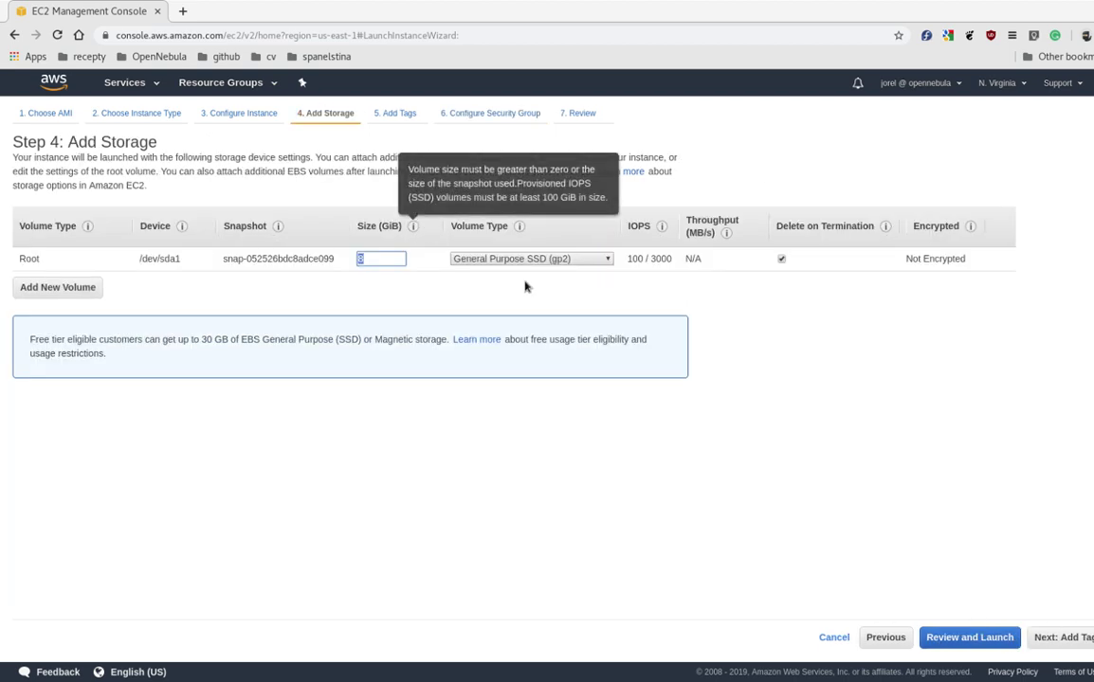
pyautogui.write('30')
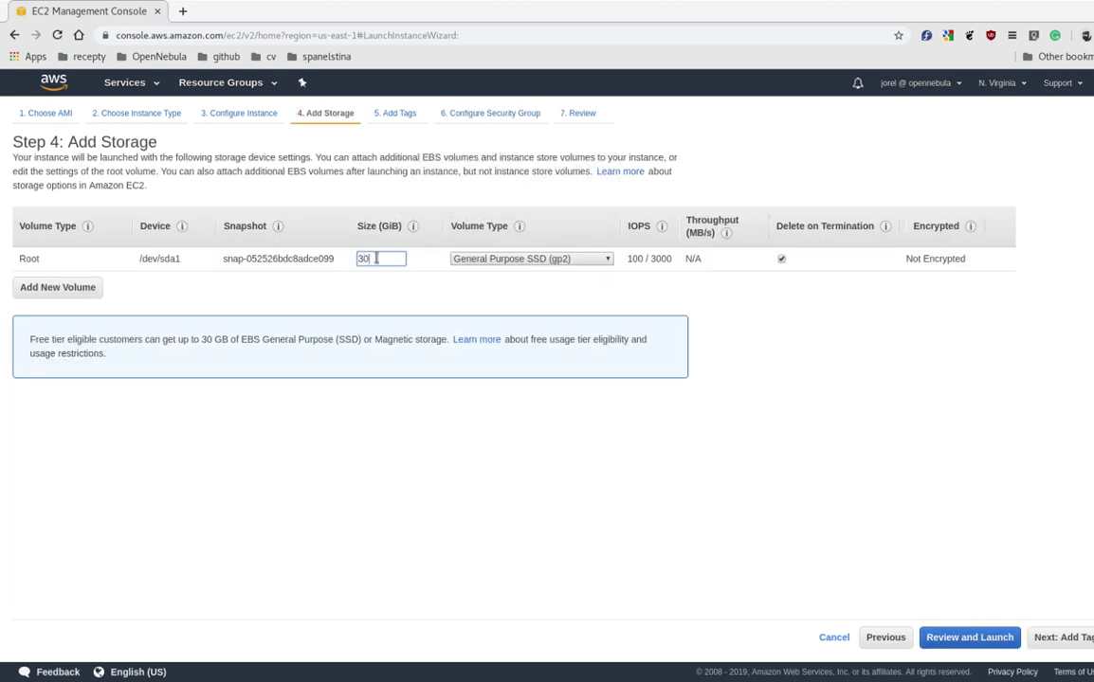
# - Add a custom TCP rule to the new security group for port 9869 with source 0.0.0.0/0
pyautogui.click(442, 112)
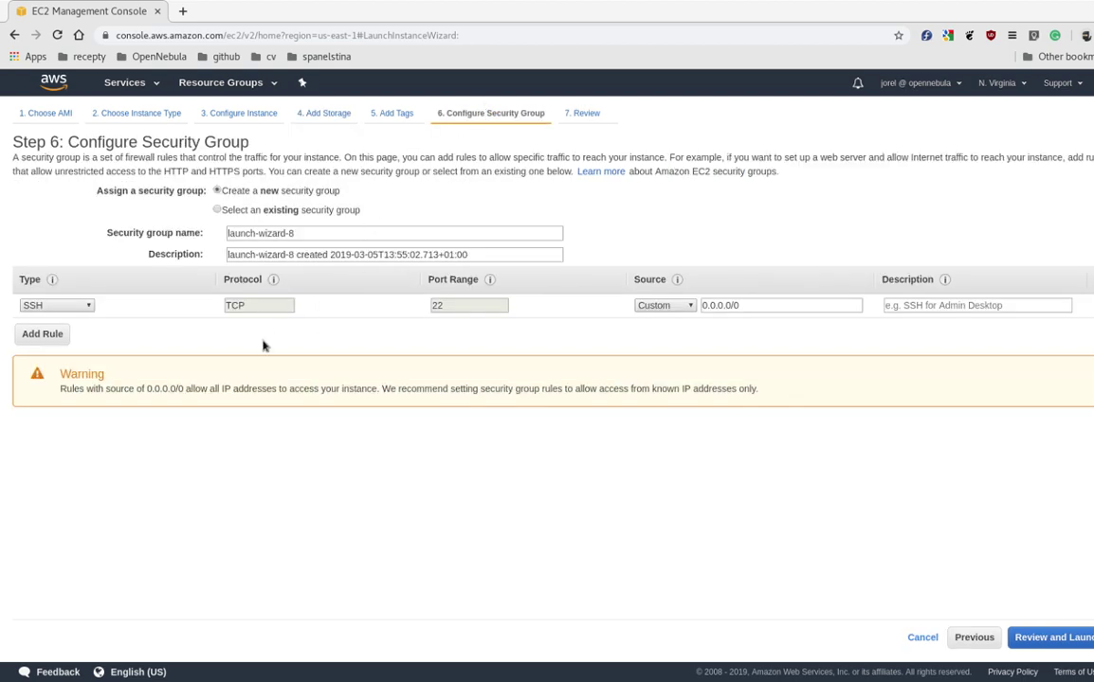
pyautogui.click(42, 334)
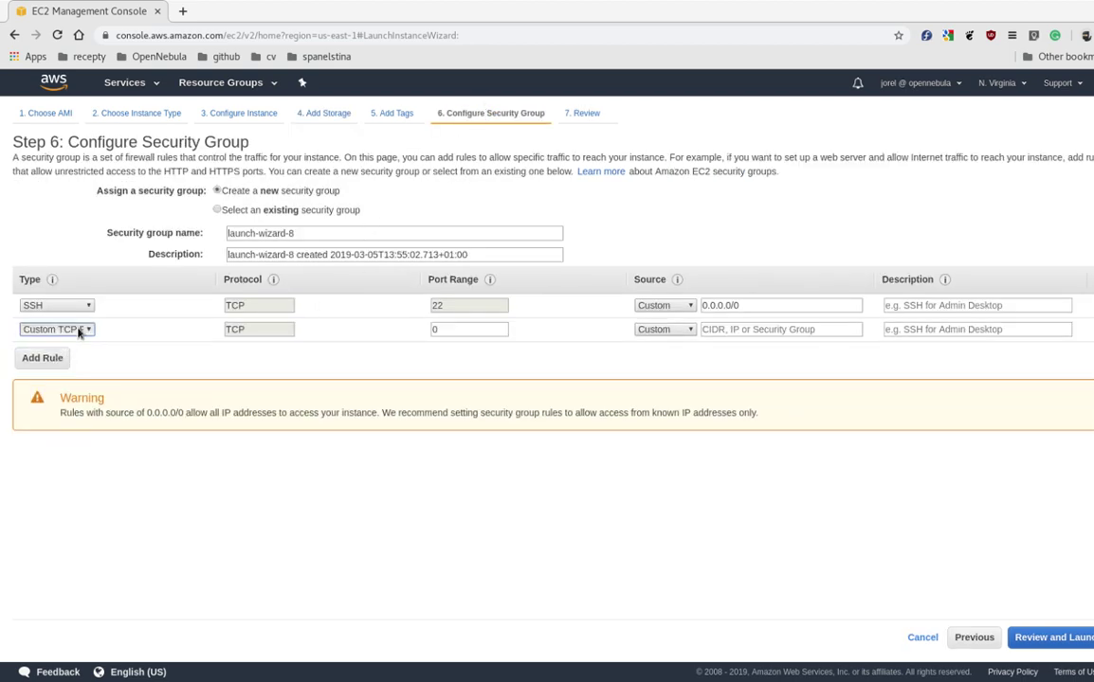
pyautogui.doubleClick(468, 331)
pyautogui.write('9869')
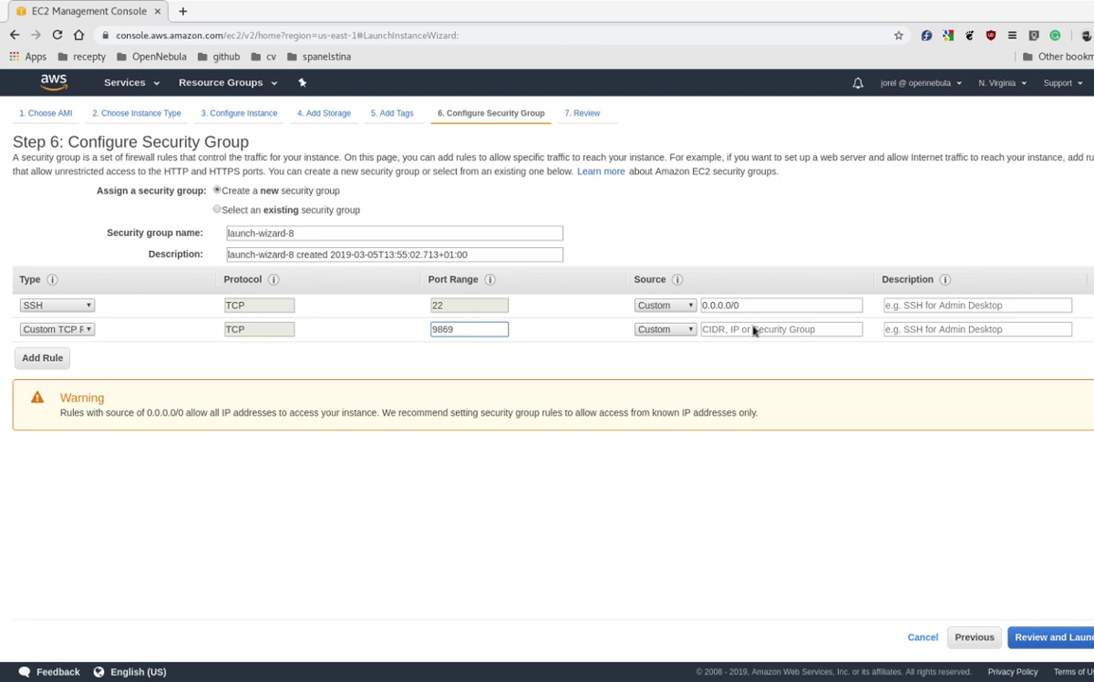
pyautogui.tripleClick(733, 305)
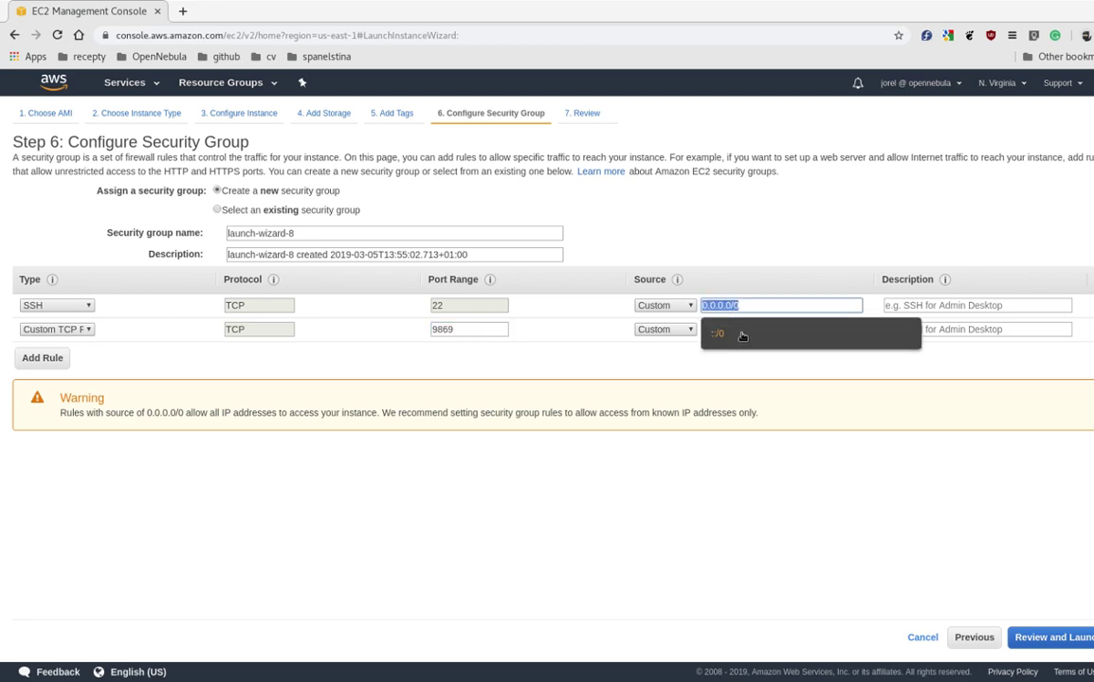
pyautogui.click(749, 329)
pyautogui.write('0.0.0.0/0')
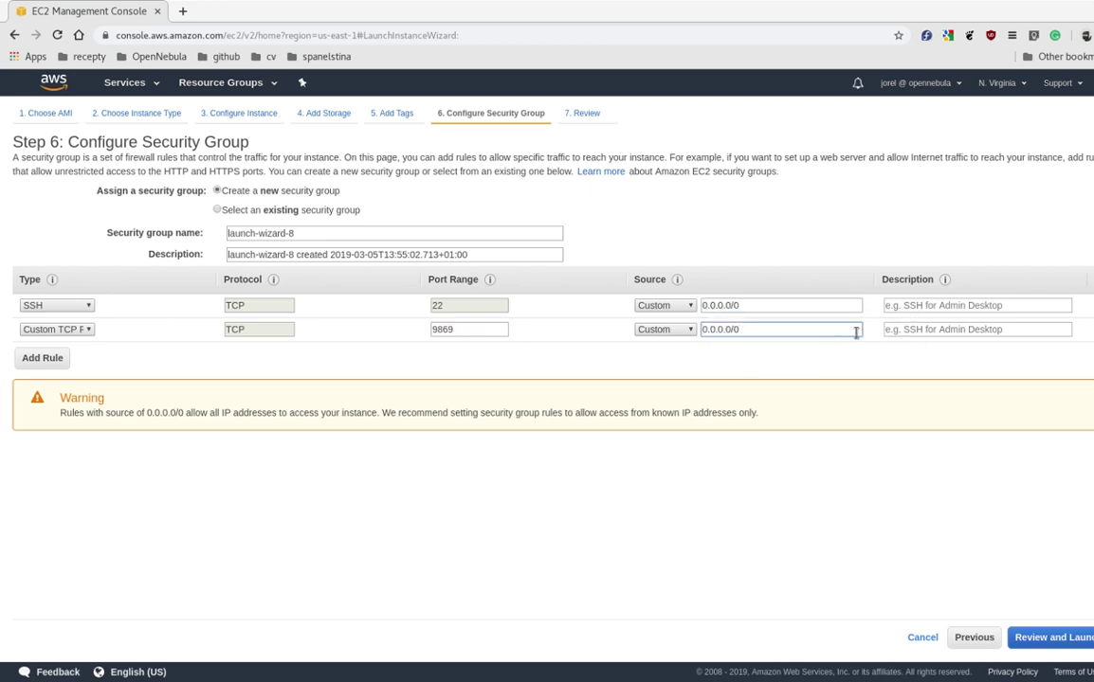
# - Describe the port 9869 rule as "sunstone" and the SSH rule as "ssh"
pyautogui.click(904, 330)
pyautogui.write('sun')
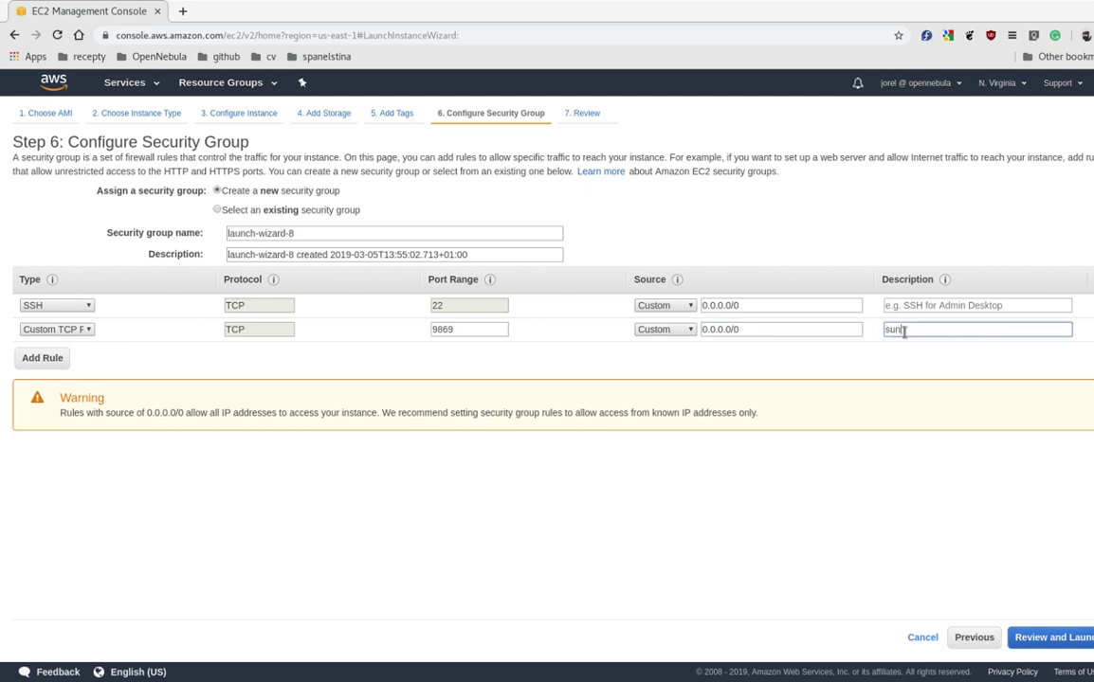
pyautogui.write('stone')
pyautogui.click(929, 305)
pyautogui.write('ssh')
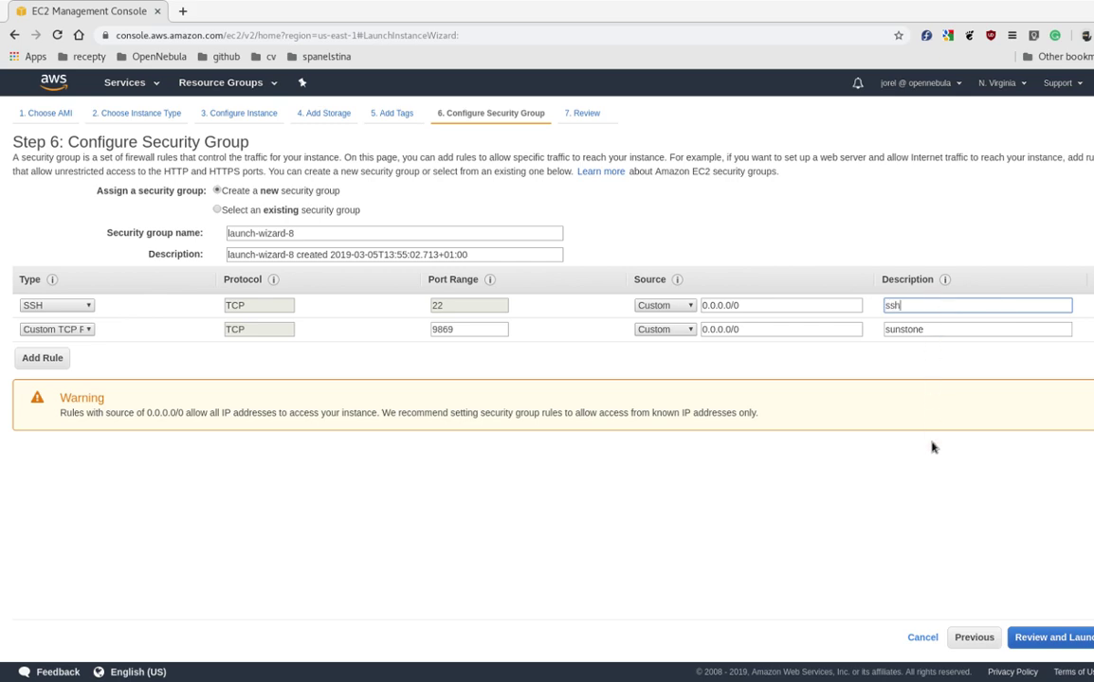
pyautogui.click(937, 484)
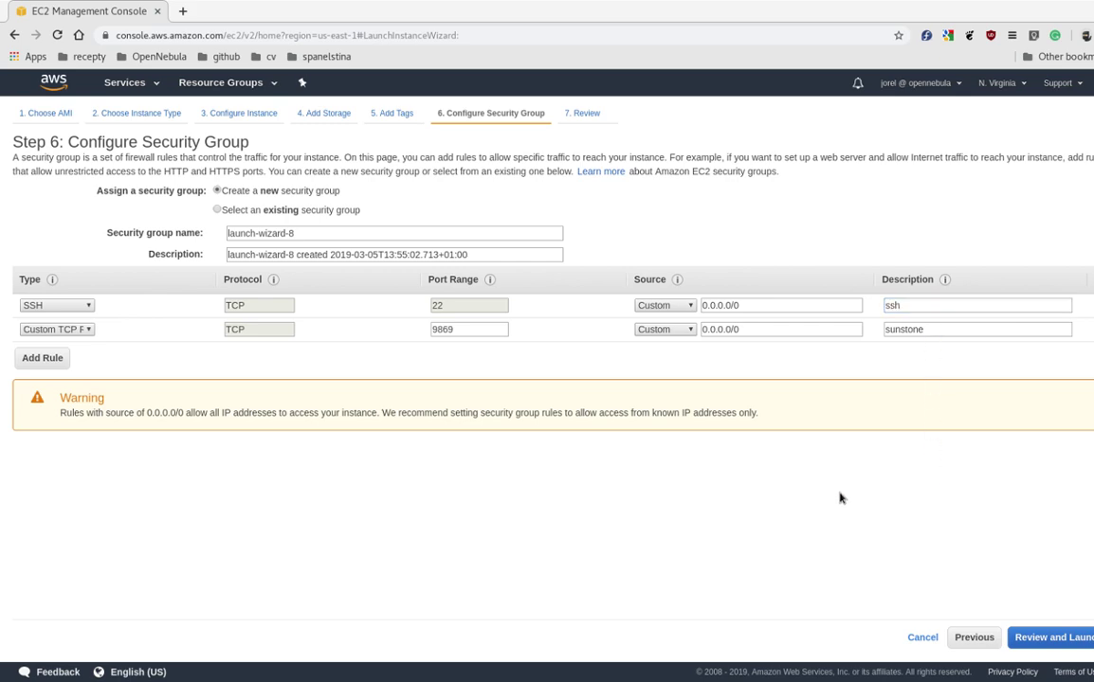
# - Review the launch summary with its storage details, and launch the instance with the signed-in user's existing key pair, acknowledging access to the private key
pyautogui.click(1042, 638)
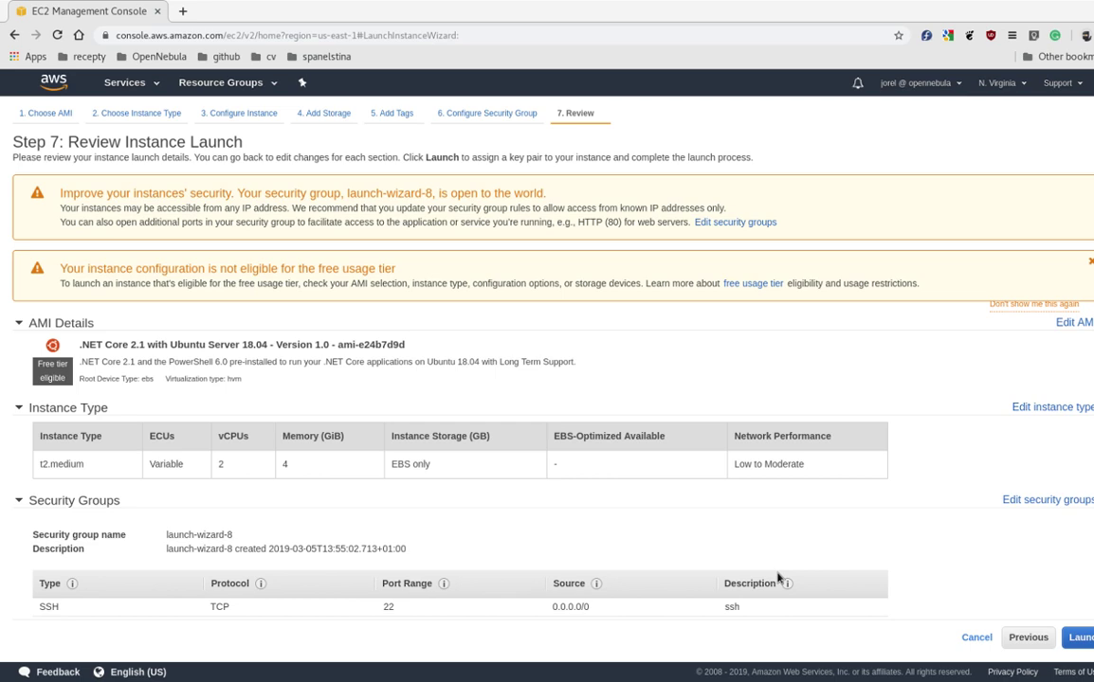
pyautogui.scroll(-2, 777, 577)
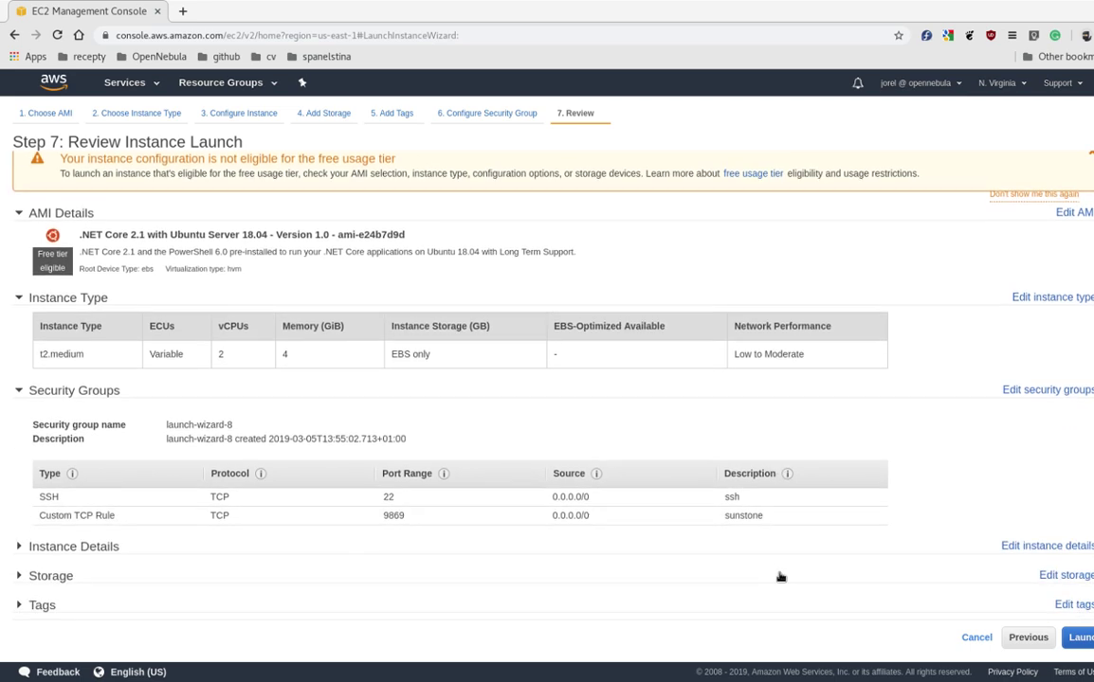
pyautogui.click(43, 575)
pyautogui.scroll(-2, 619, 616)
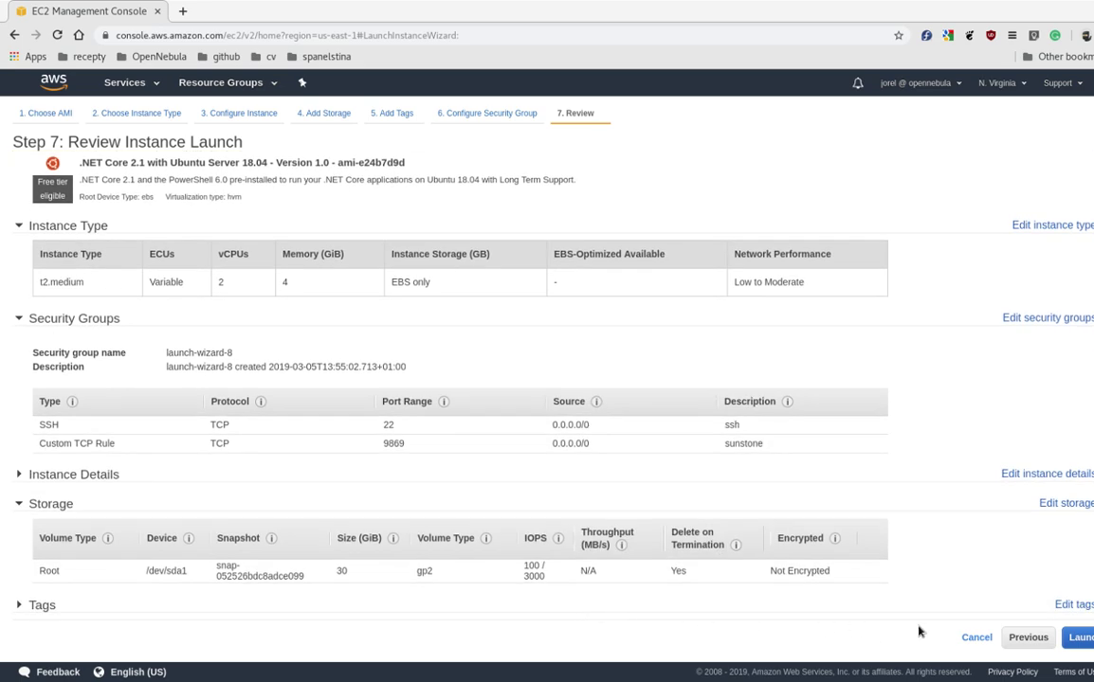
pyautogui.click(1079, 637)
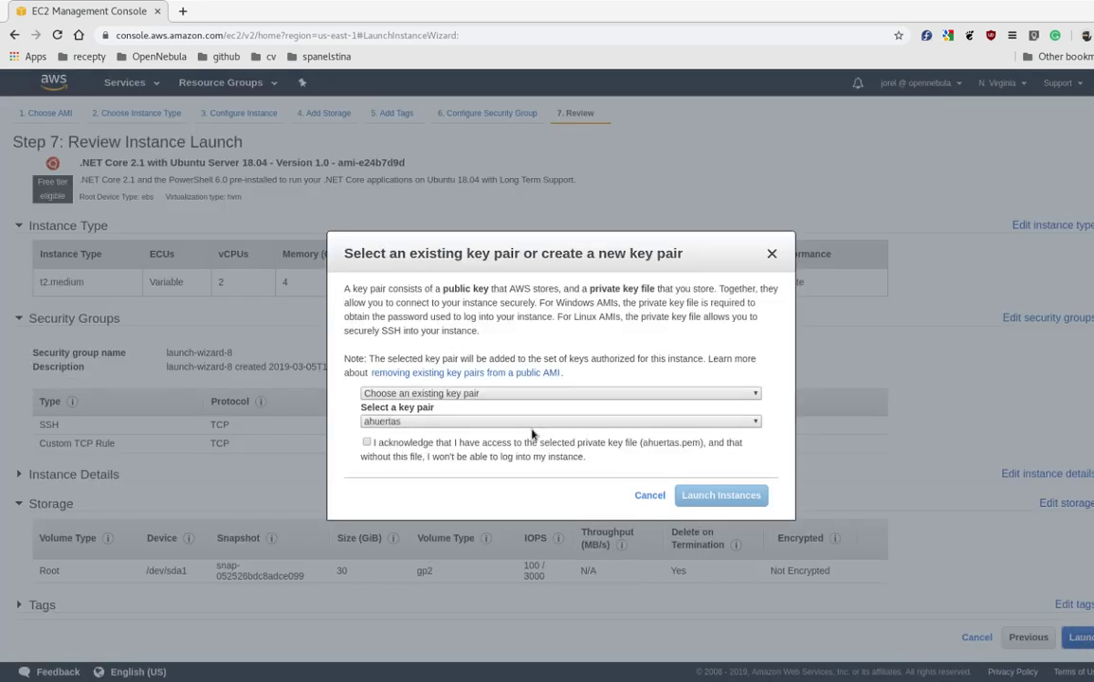
pyautogui.press('Down')
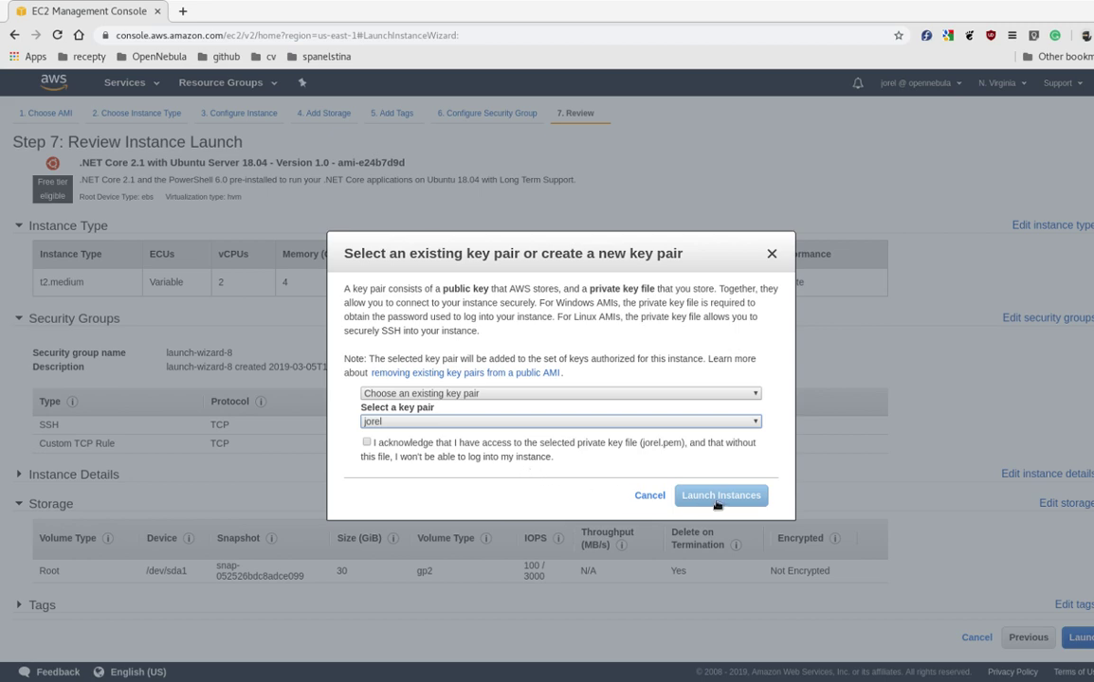
pyautogui.click(367, 443)
pyautogui.click(720, 494)
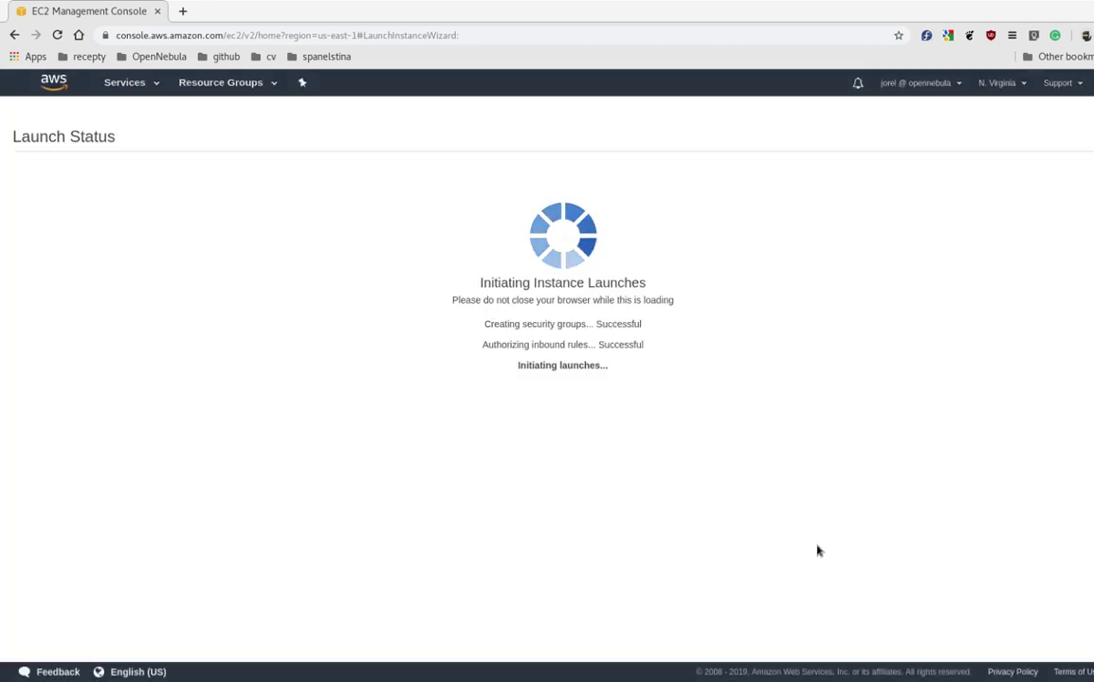
# - Show the instances list and copy the newly launched instance's IPv4 public IP
pyautogui.click(1046, 546)
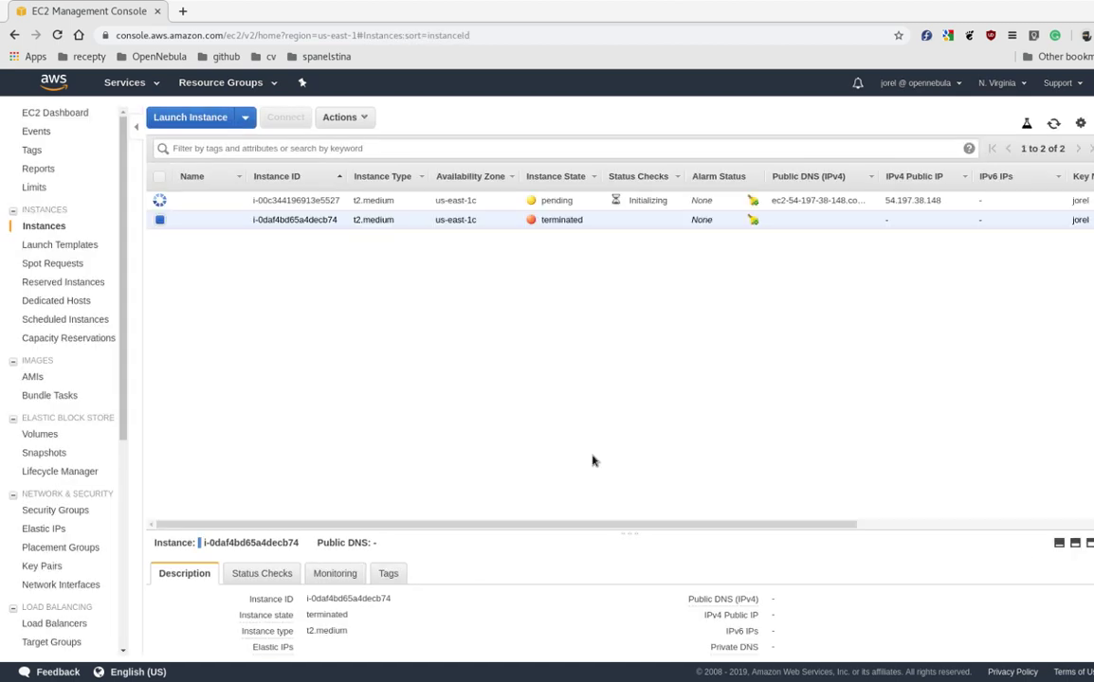
pyautogui.doubleClick(903, 200)
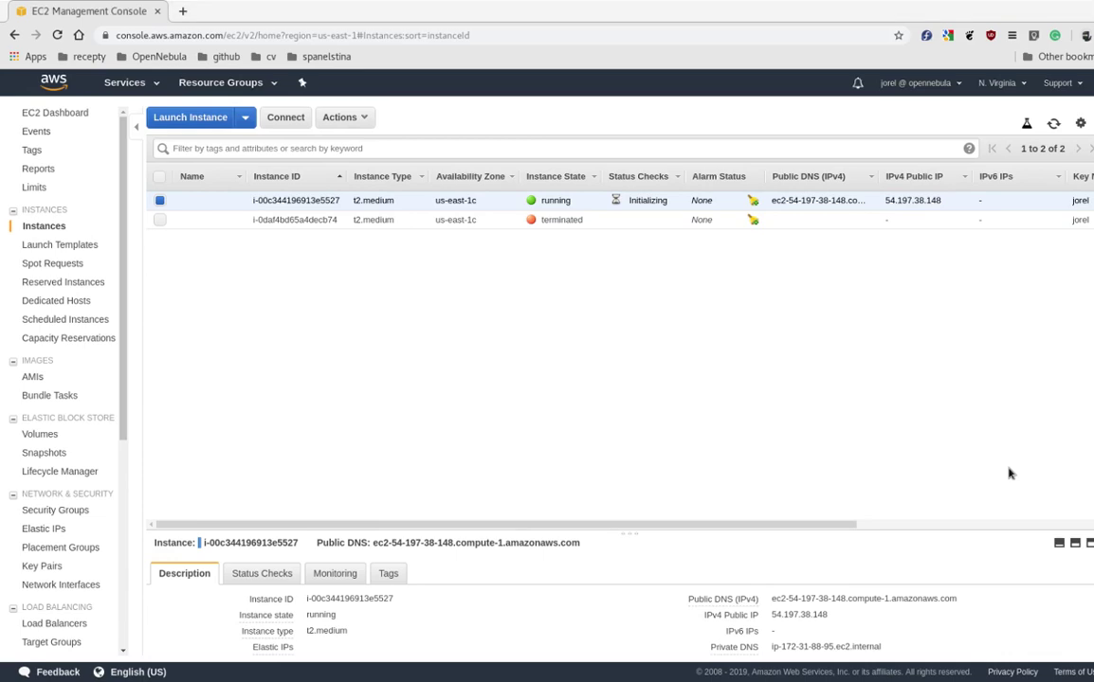
# - Open a new browser tab and go to the suggested page for "mini"
pyautogui.hotkey('ctrl', 't')
pyautogui.write('mini')
pyautogui.press('Down')
pyautogui.press('Return')
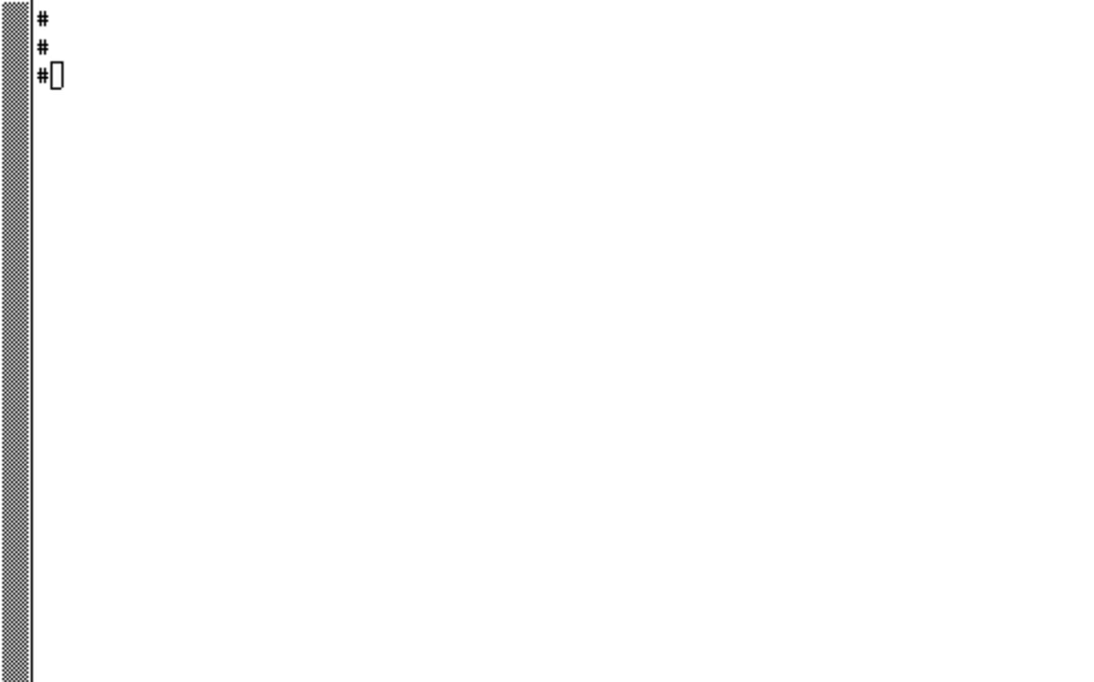
pyautogui.write('ssh -i .')
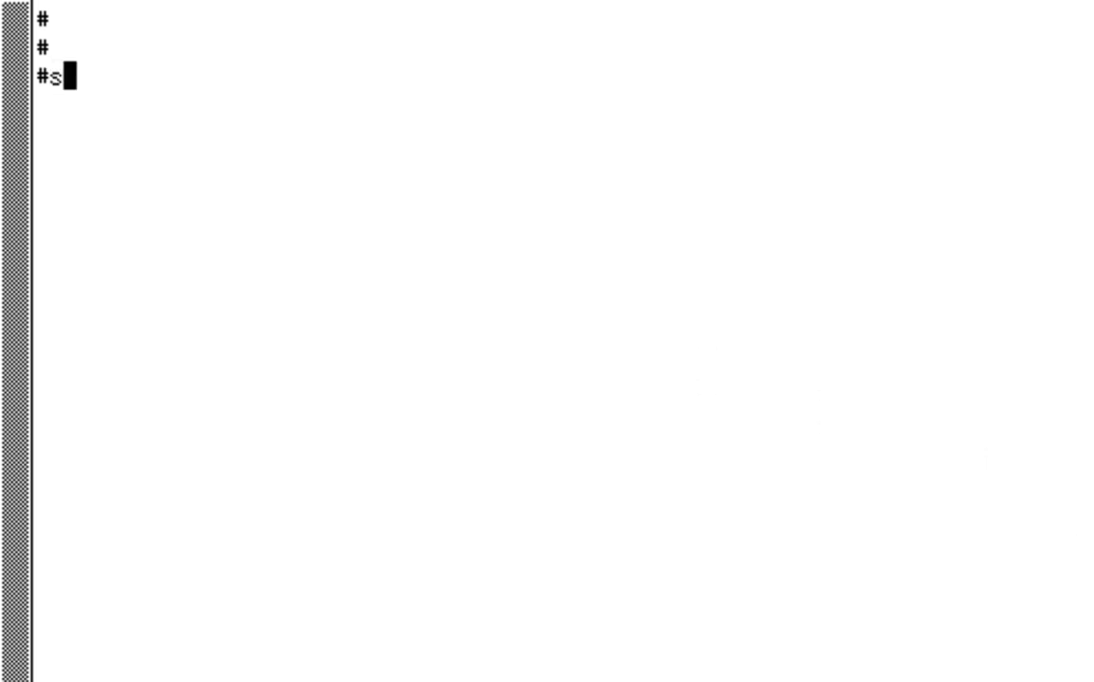
pyautogui.write('ssh/aws ')
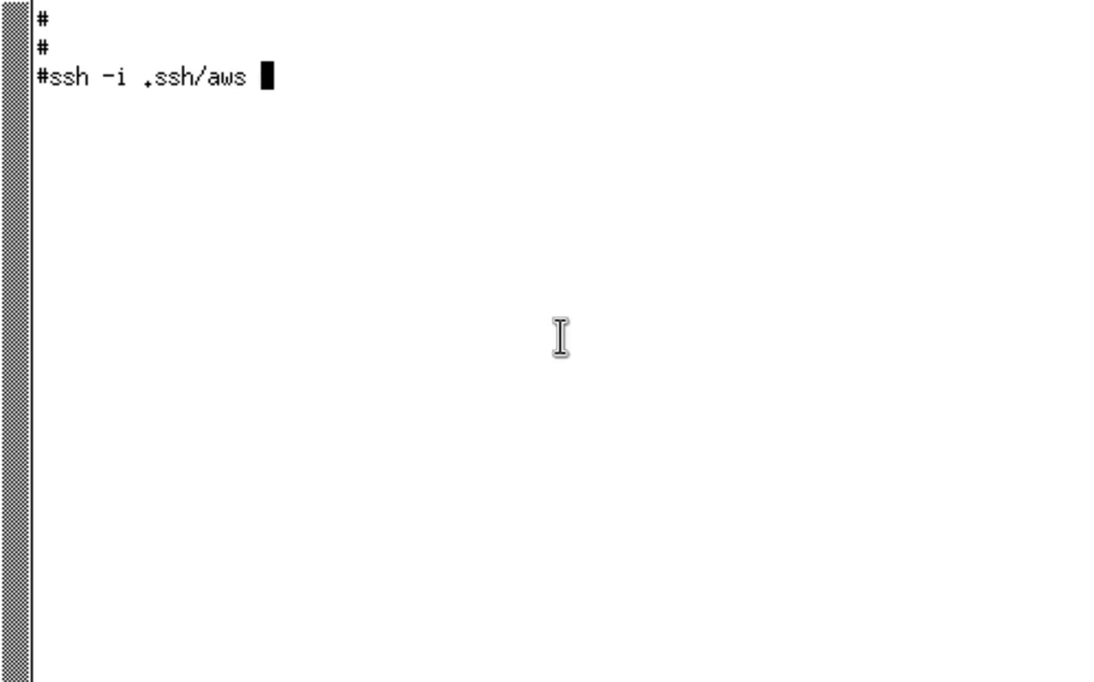
pyautogui.write('ubuntu@54.197.38.148')
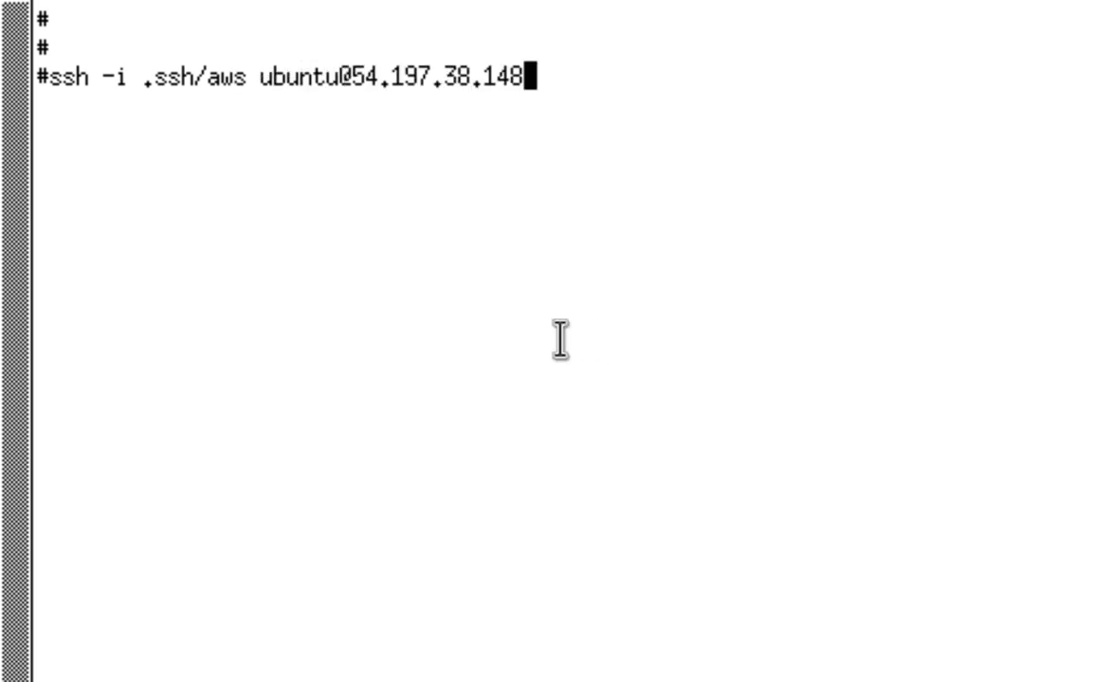
pyautogui.press('Return')
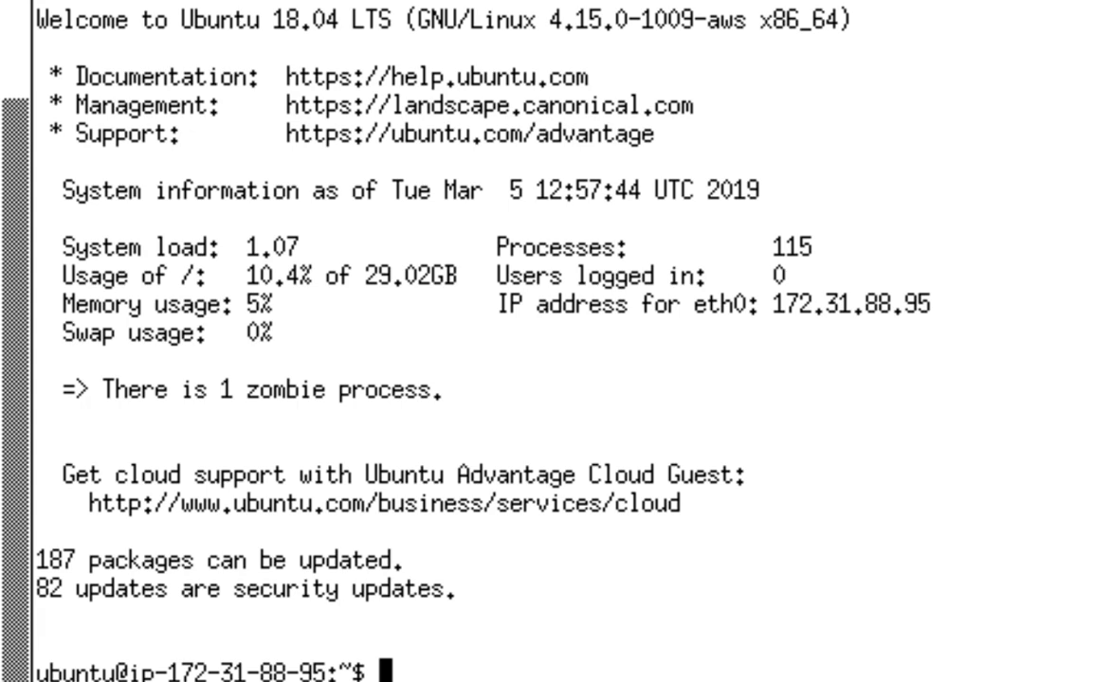
# - Switch to a root login shell on the instance with sudo su -
pyautogui.write('su')
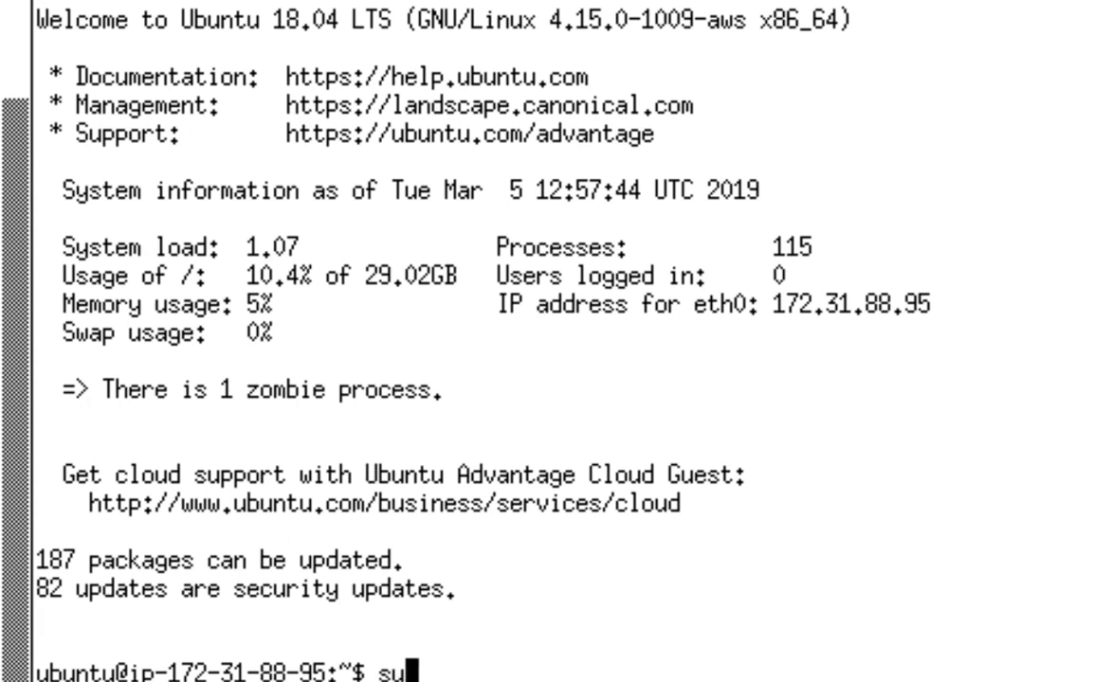
pyautogui.write('do su -')
pyautogui.press('Return')
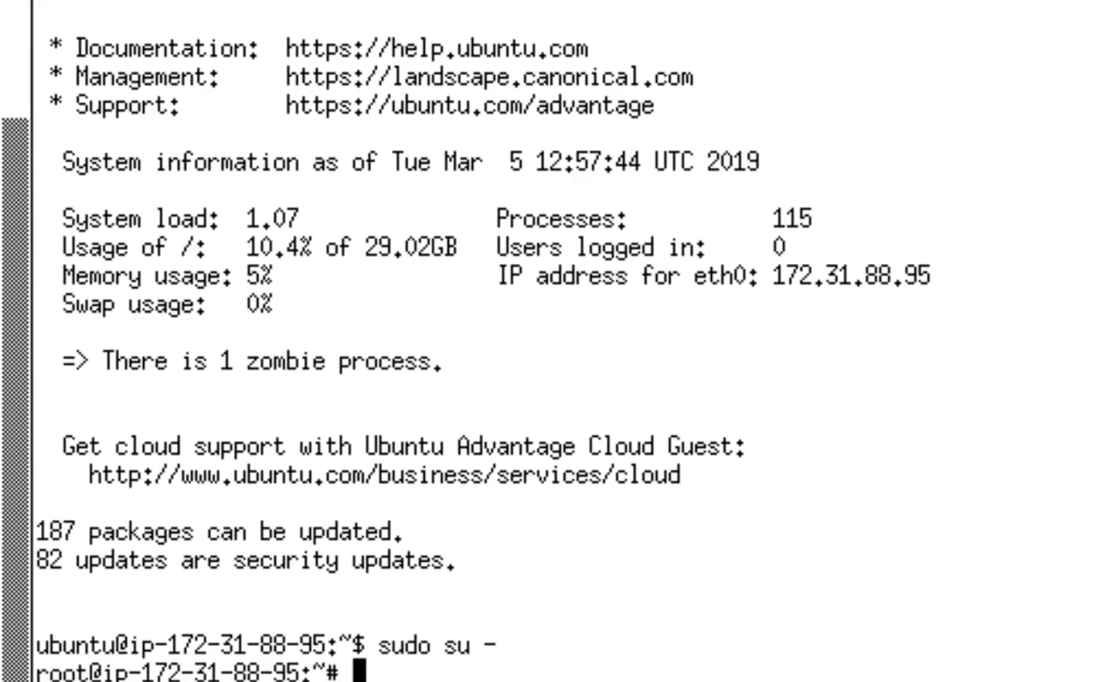
# - Download the minione file from the copied release link with wget
pyautogui.write('wget')
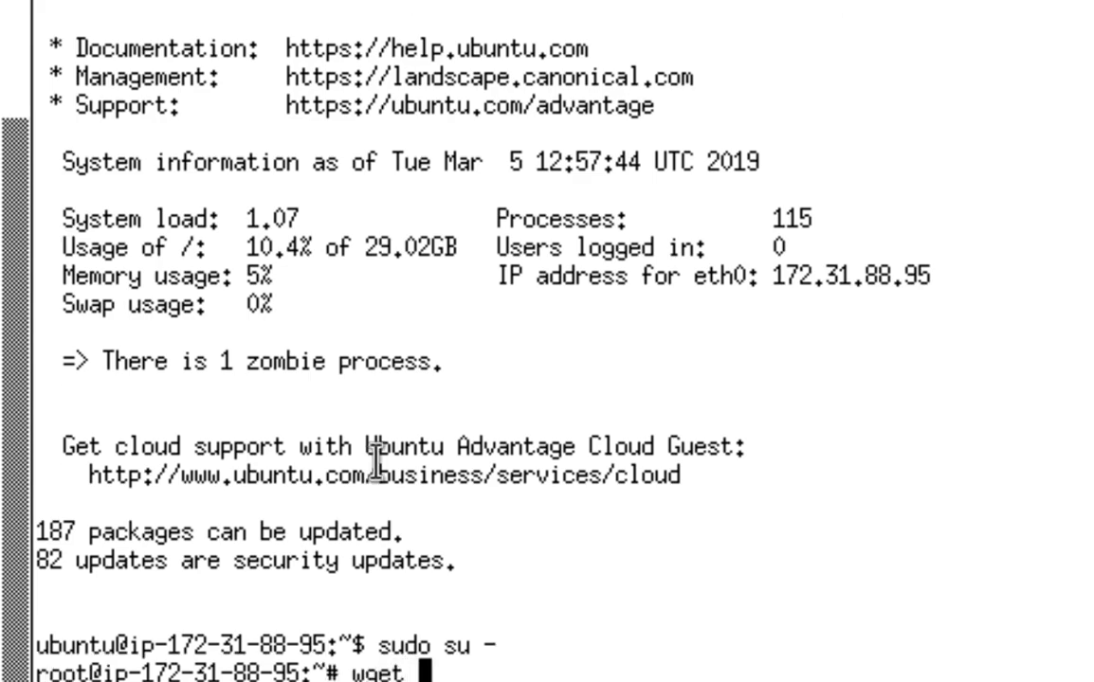
pyautogui.middleClick(376, 463)
pyautogui.press('Return')
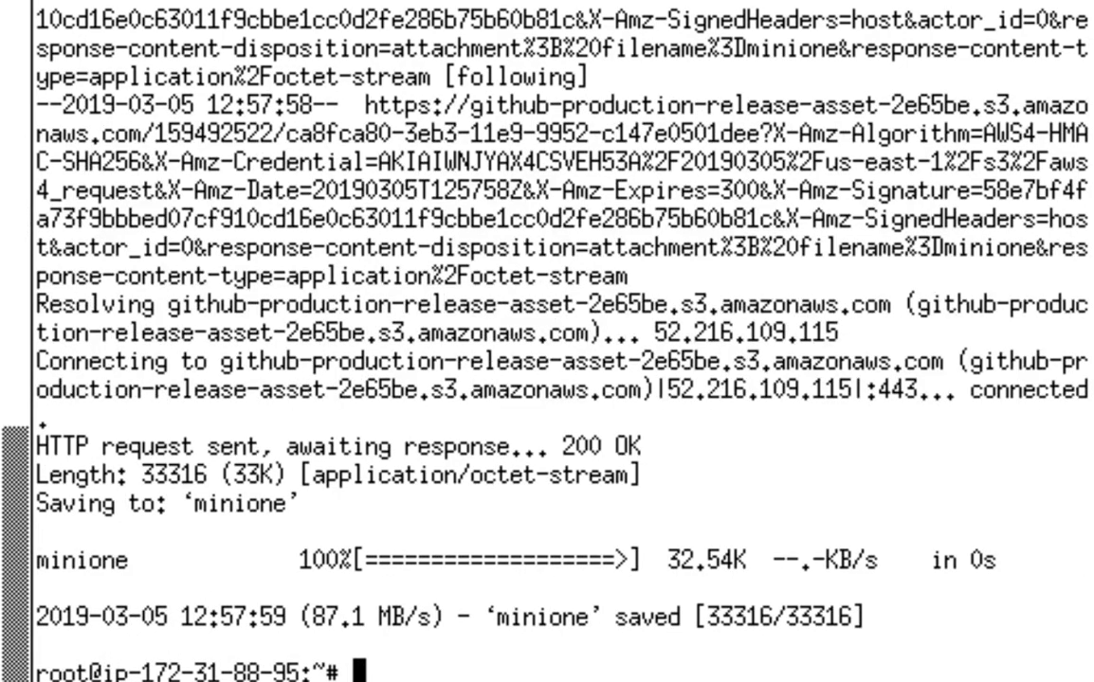
# - Make the minione file executable for its owner with chmod u+x
pyautogui.write('chmod u')
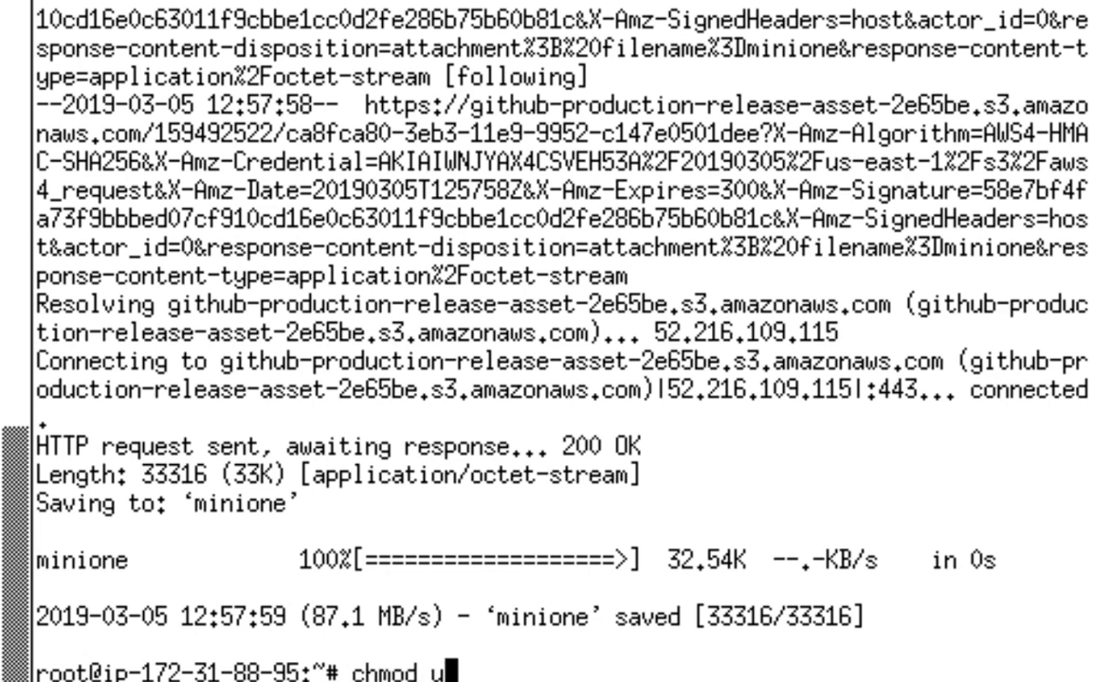
pyautogui.write('+x minione')
pyautogui.press('Return')
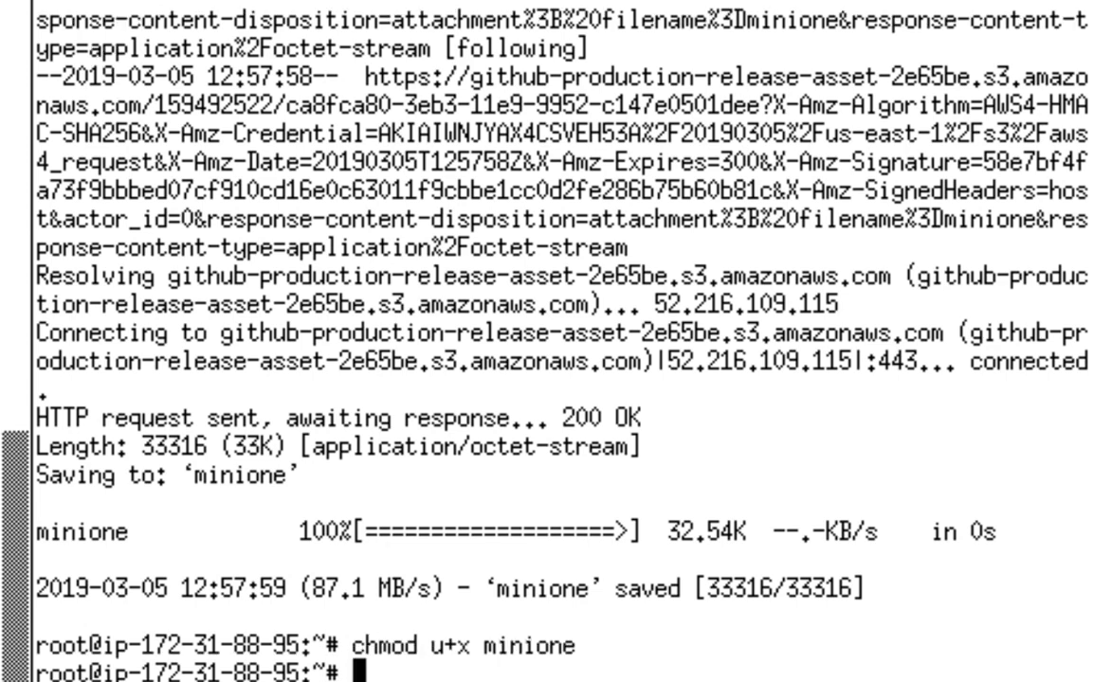
# - Run the minione script with the --lxd option and agree to the listed deployment steps with yes
pyautogui.write('./minione -')
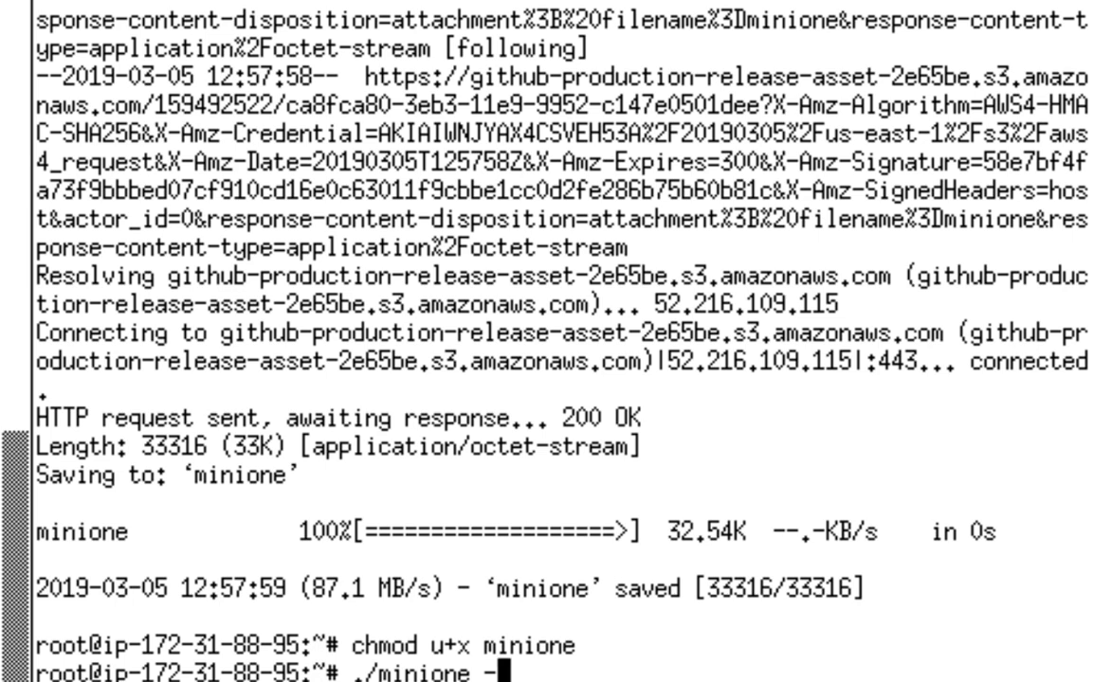
pyautogui.write('-lxd')
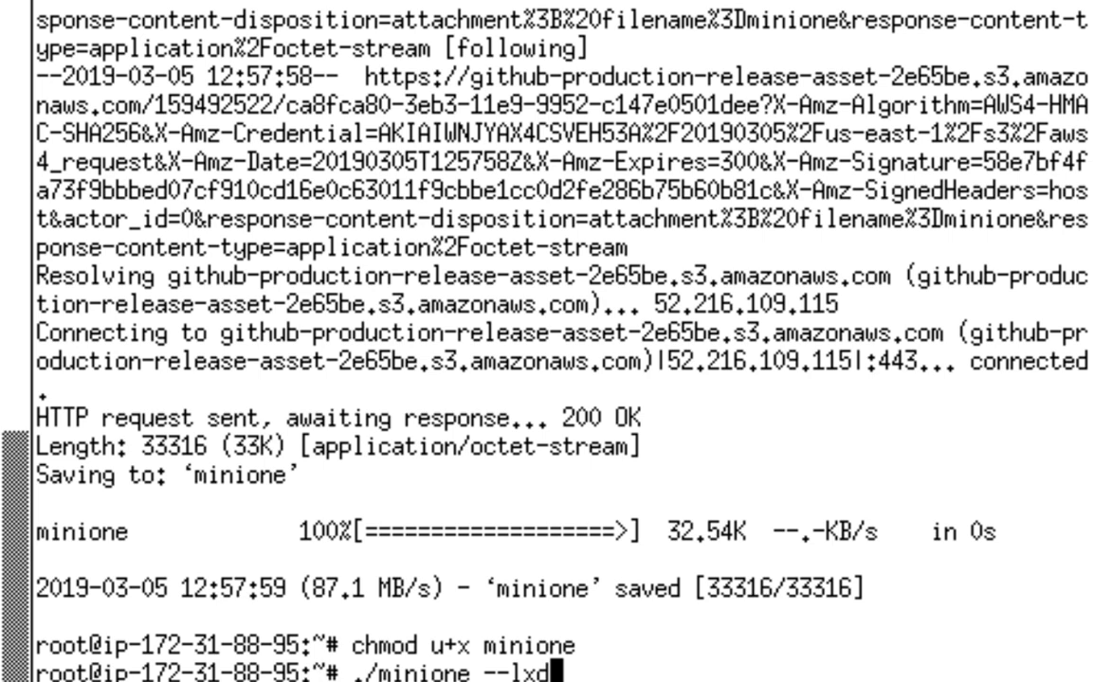
pyautogui.press('Return')
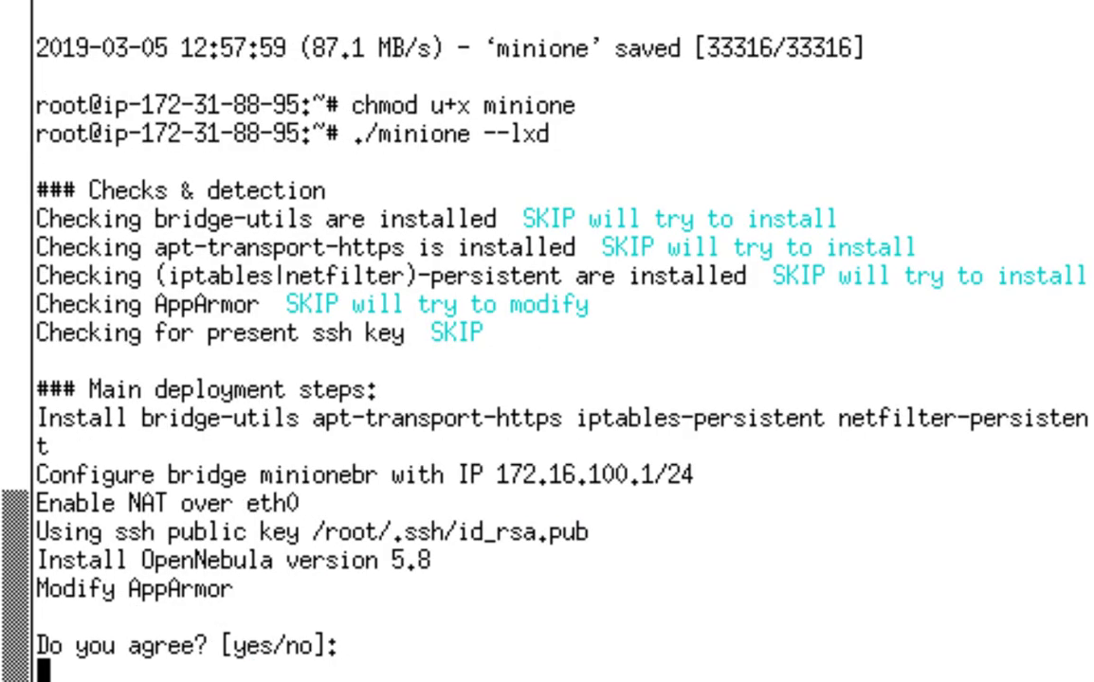
pyautogui.write('yes')
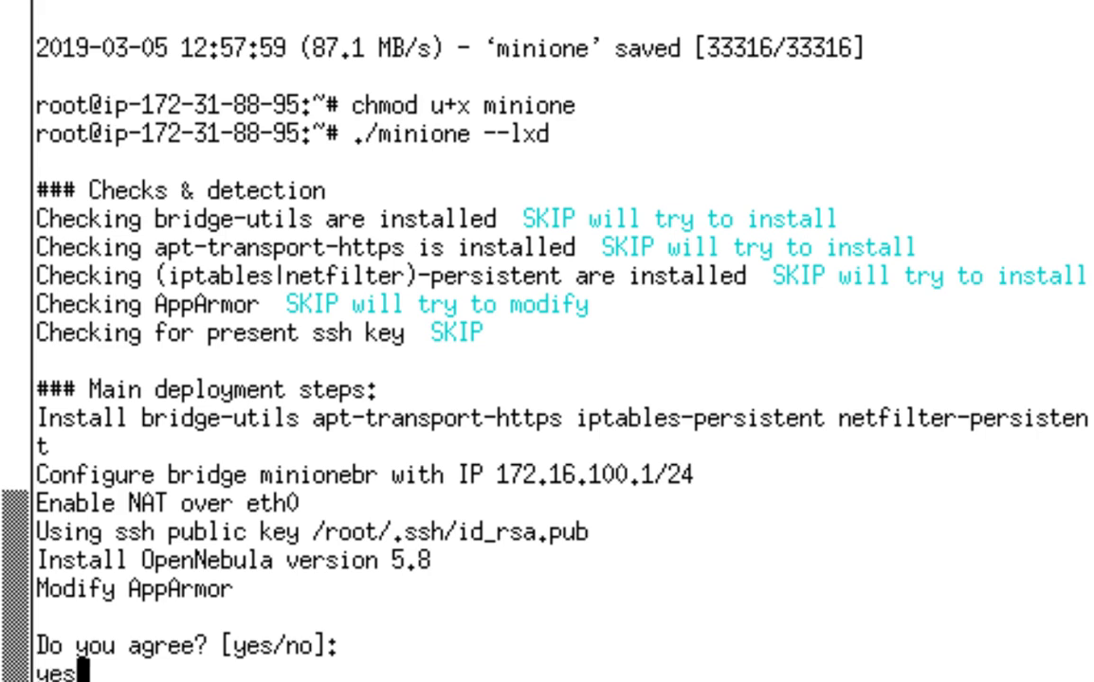
pyautogui.press('Return')
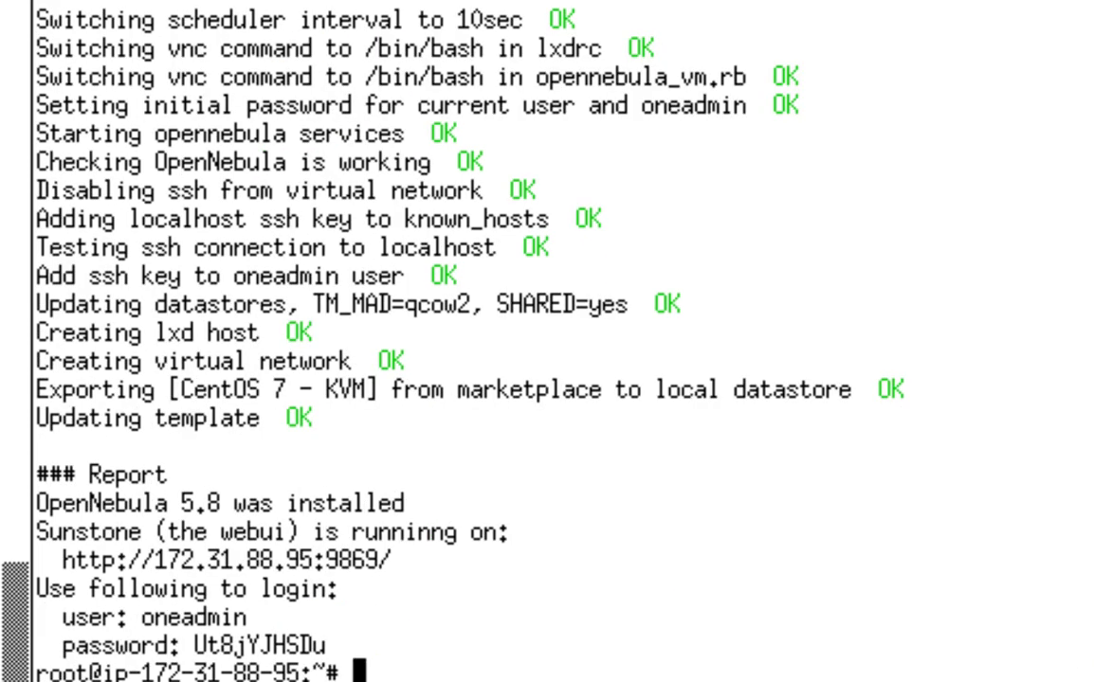
# - Highlight the Sunstone port number in the installation report, and select the generated oneadmin password for copying
pyautogui.press('Return')
pyautogui.press('Return')
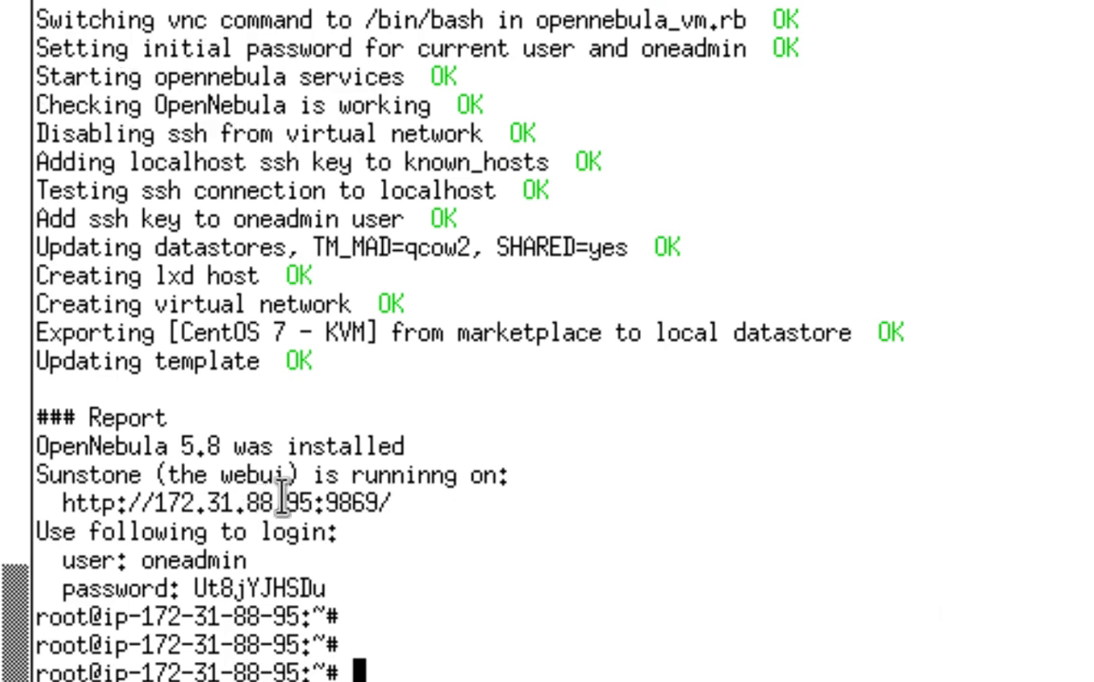
pyautogui.moveTo(324, 501); pyautogui.dragTo(381, 501)
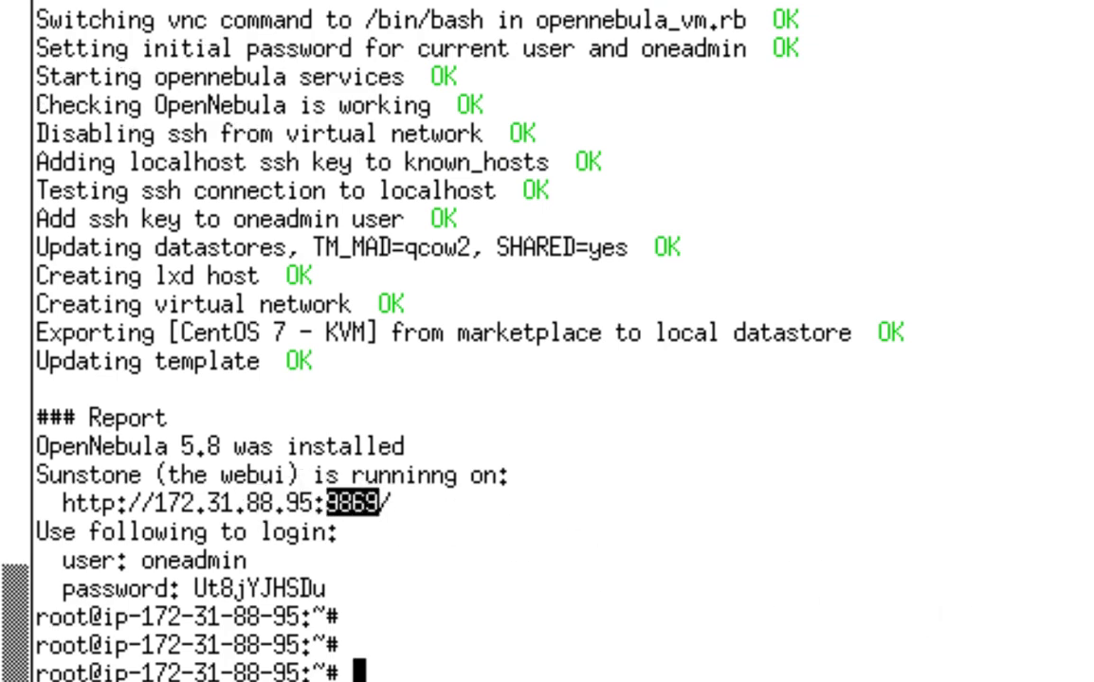
pyautogui.click(264, 585)
pyautogui.doubleClick(265, 585)
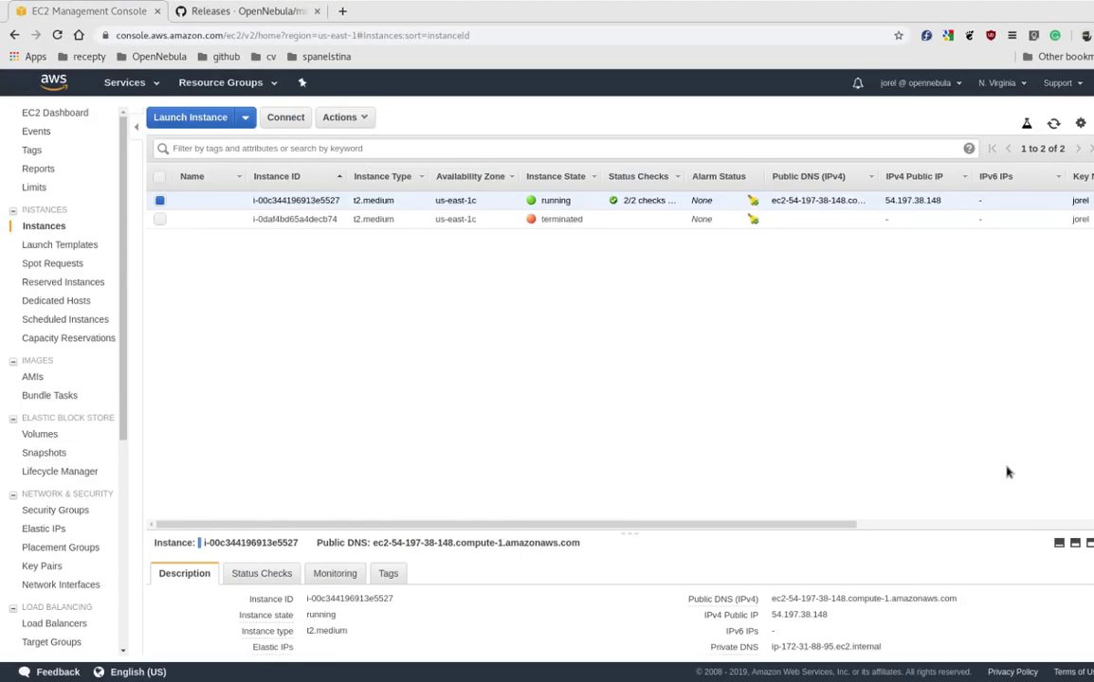
# - Switch to the browser, copy the running instance's public IPv4 address, and open 54.197.38.148:9869 in a new tab
pyautogui.doubleClick(911, 200)
pyautogui.hotkey('ctrl', 'c')
pyautogui.hotkey('ctrl', 't')
pyautogui.hotkey('ctrl', 'v')
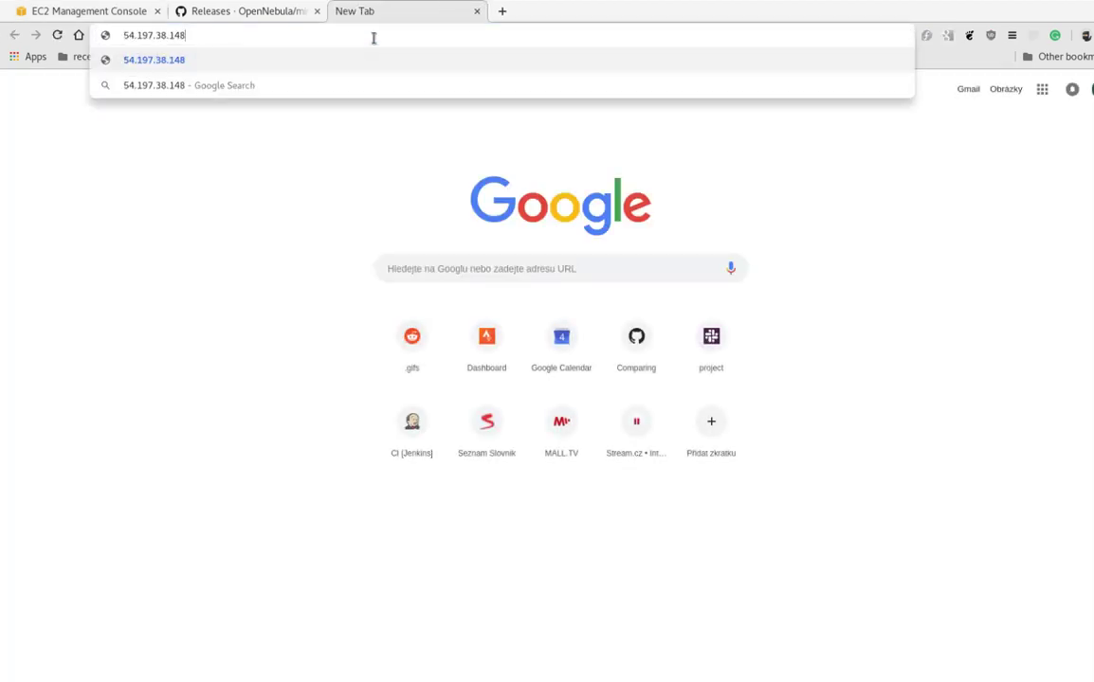
pyautogui.write(':9869')
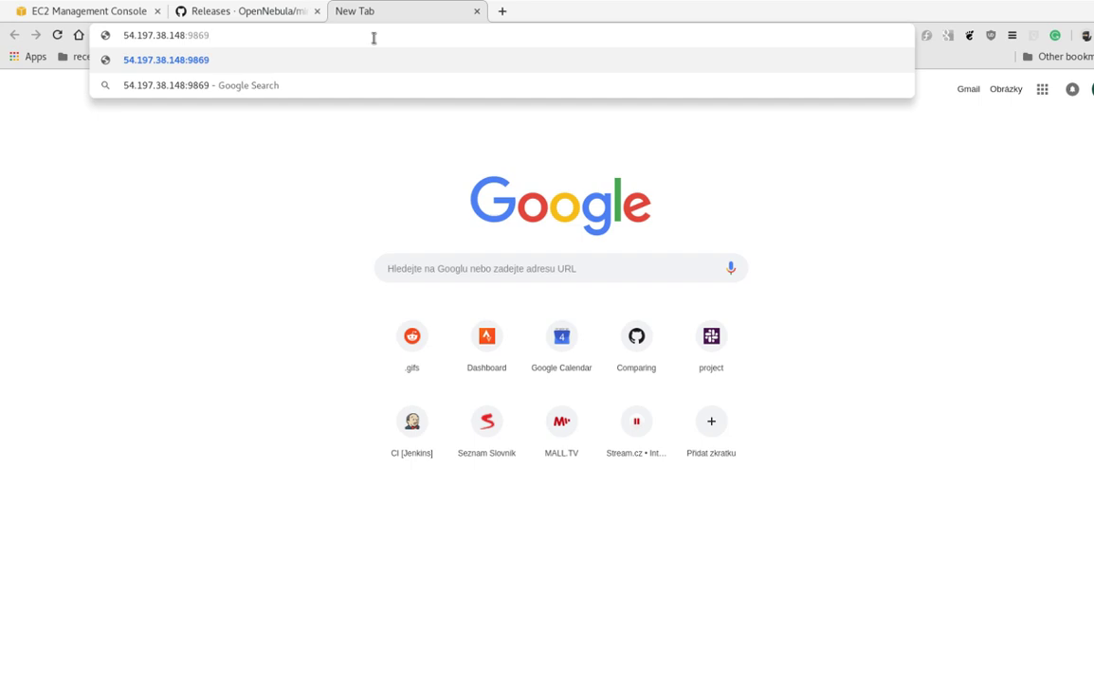
pyautogui.press('Return')
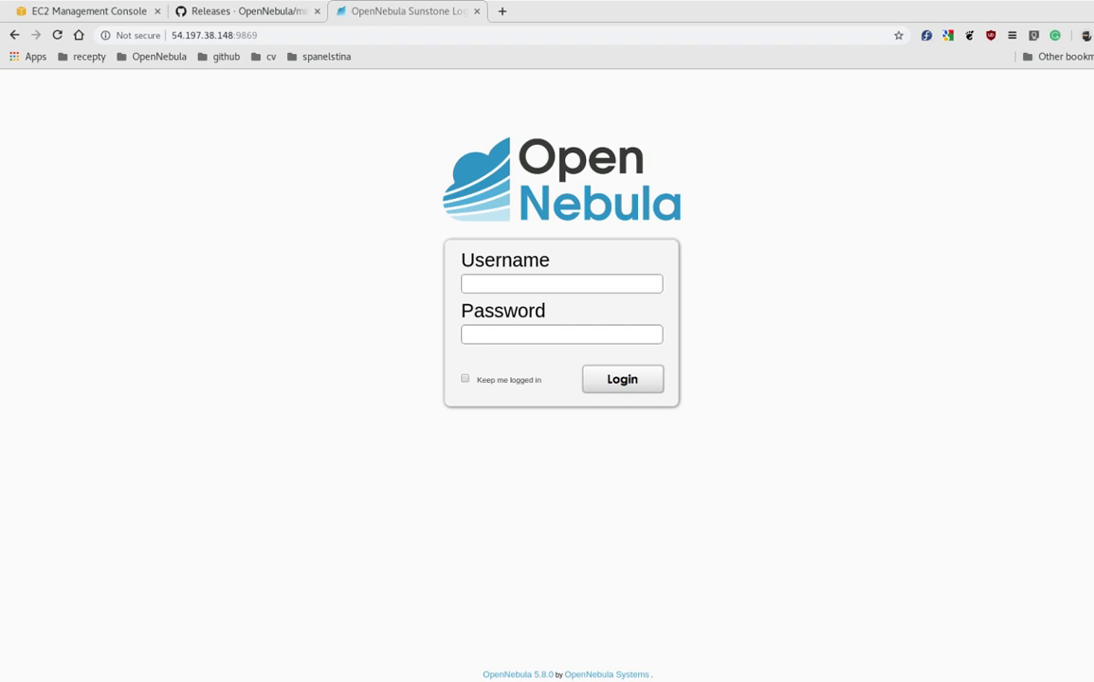
# - Log in to Sunstone as oneadmin with the copied account password, and decline saving the password in the browser
pyautogui.click(467, 287)
pyautogui.write('onedamin')
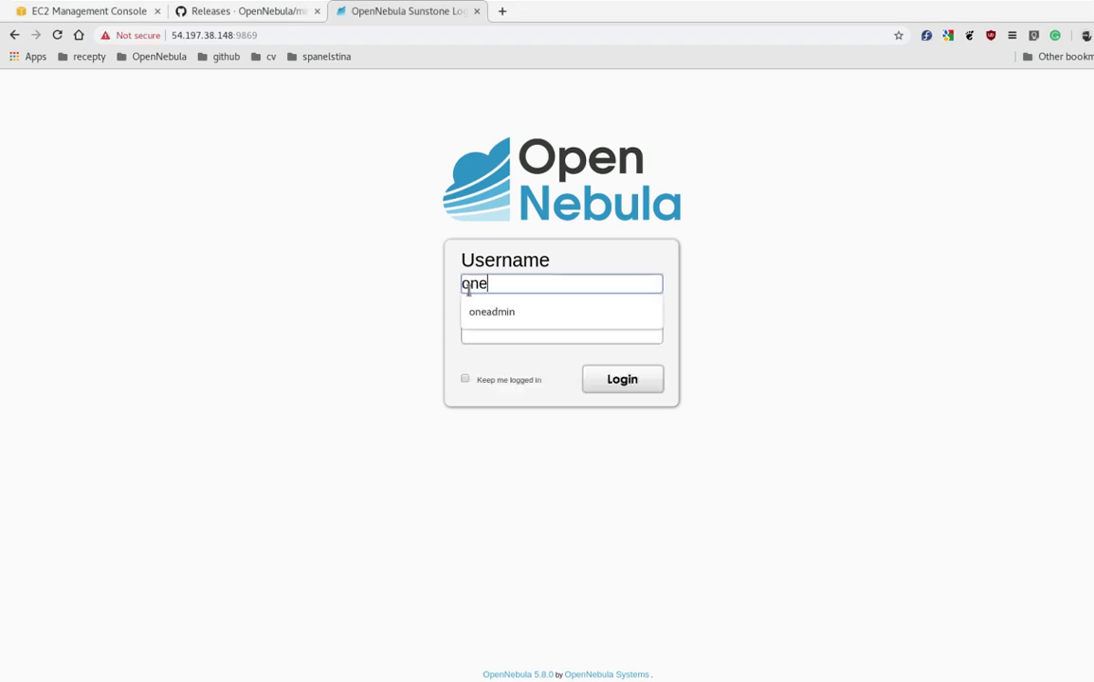
pyautogui.press('BackSpace')
pyautogui.press('BackSpace')
pyautogui.press('BackSpace')
pyautogui.press('BackSpace')
pyautogui.press('BackSpace')
pyautogui.write('admin')
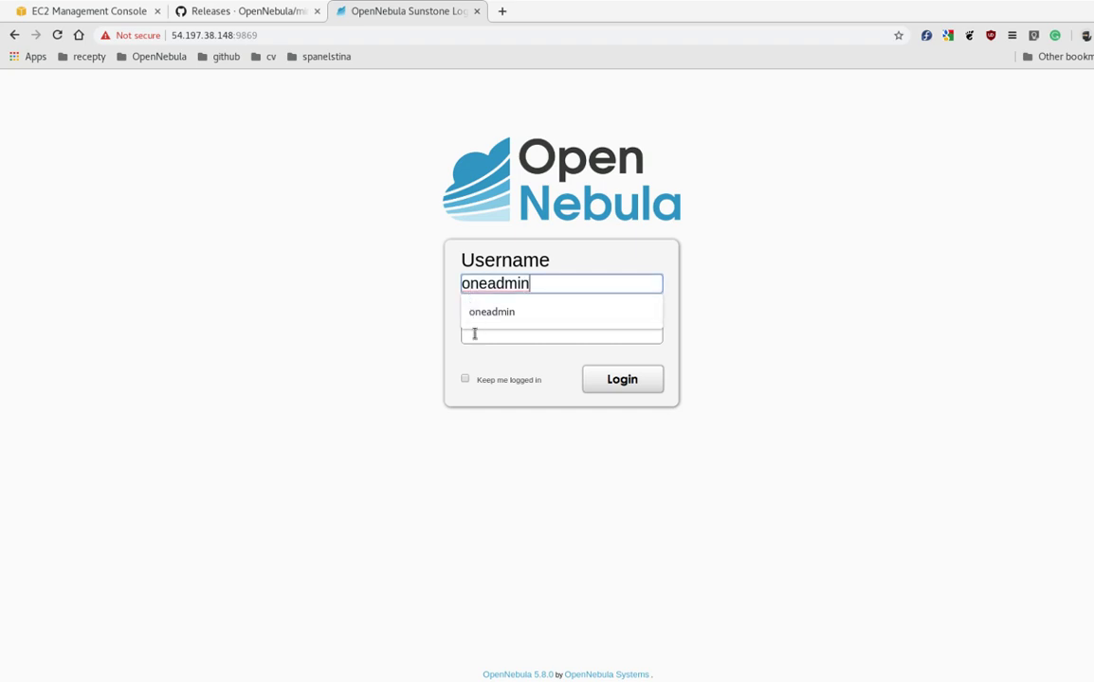
pyautogui.click(473, 334)
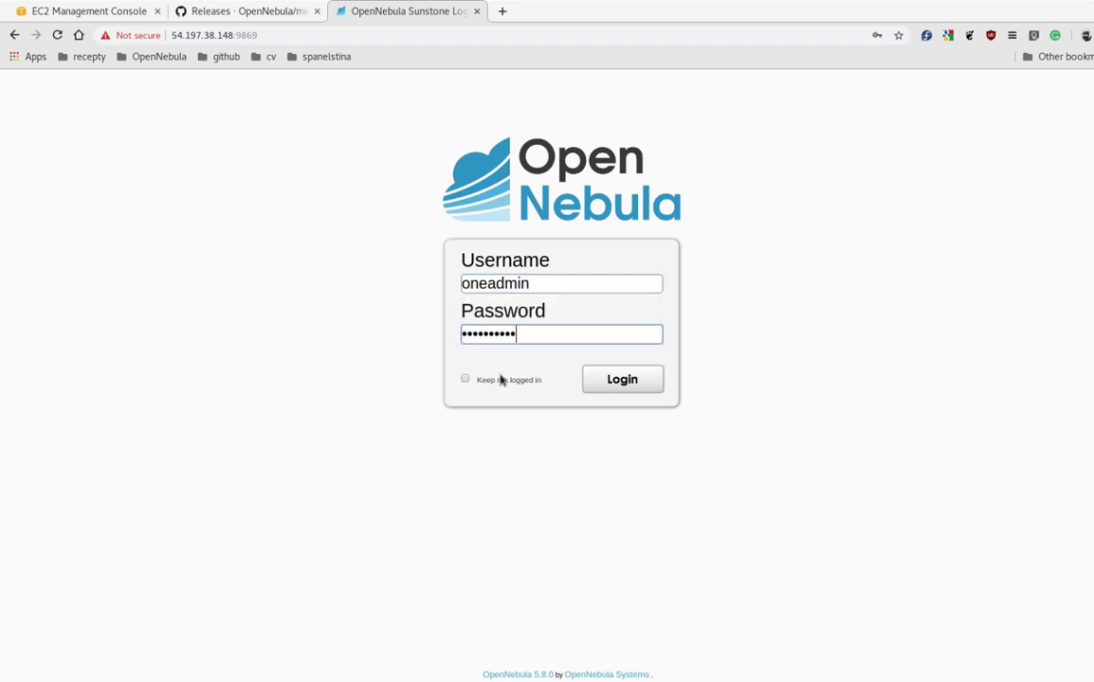
pyautogui.click(603, 380)
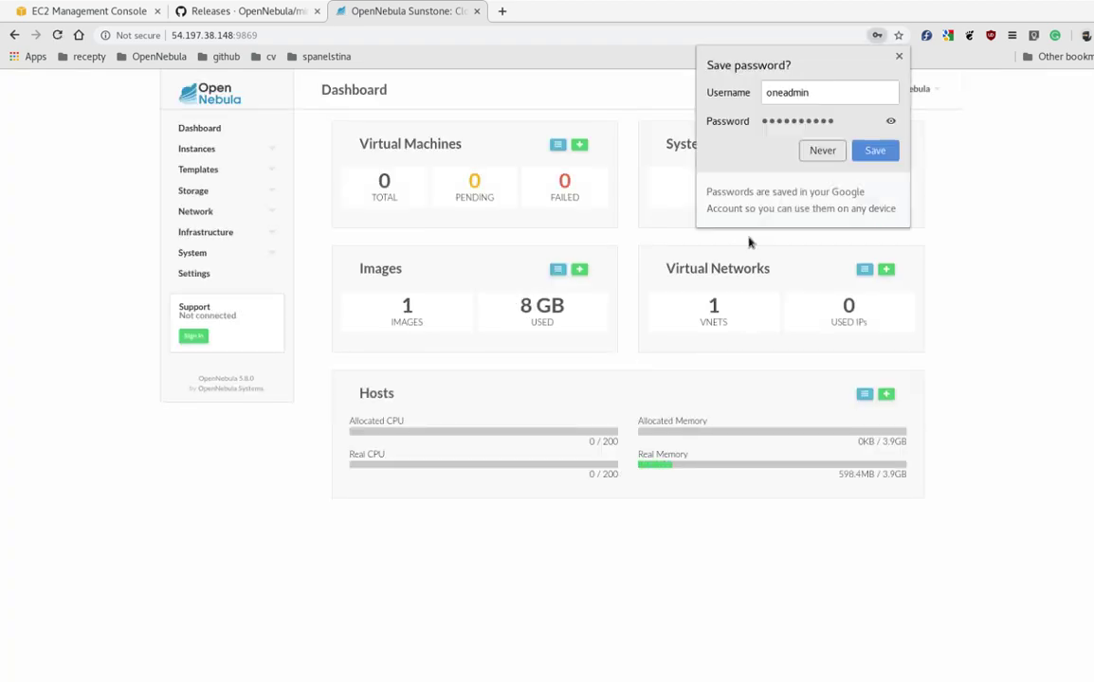
pyautogui.click(802, 150)
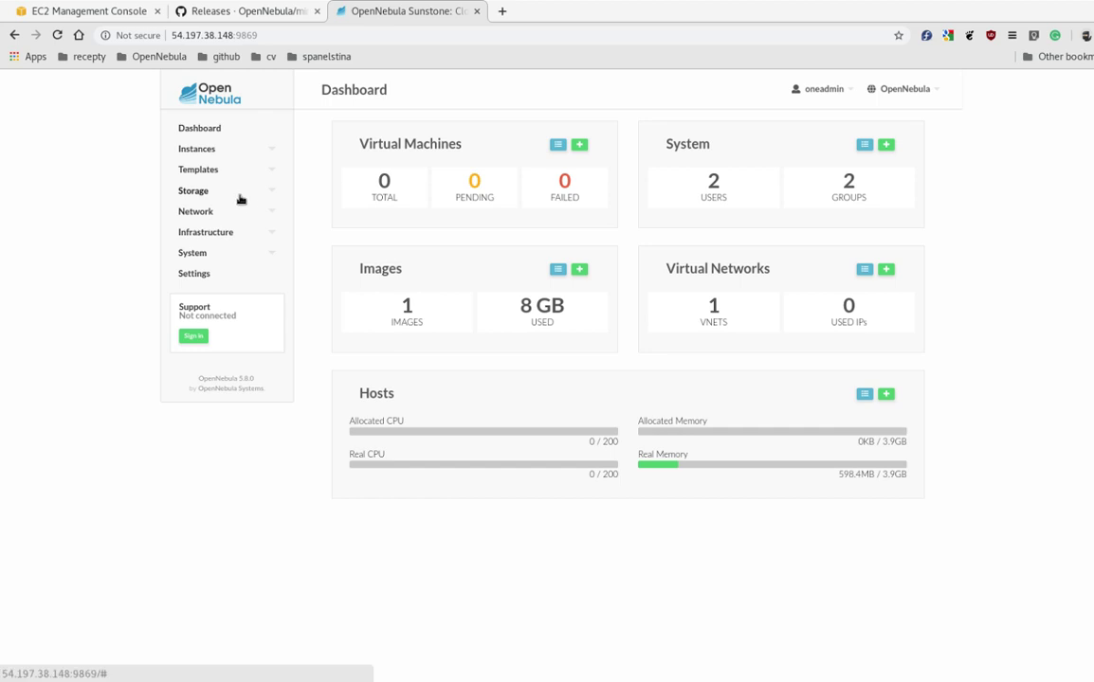
# - Open the details of the localhost host under Infrastructure and check its VM MAD driver
pyautogui.click(235, 233)
pyautogui.click(224, 271)
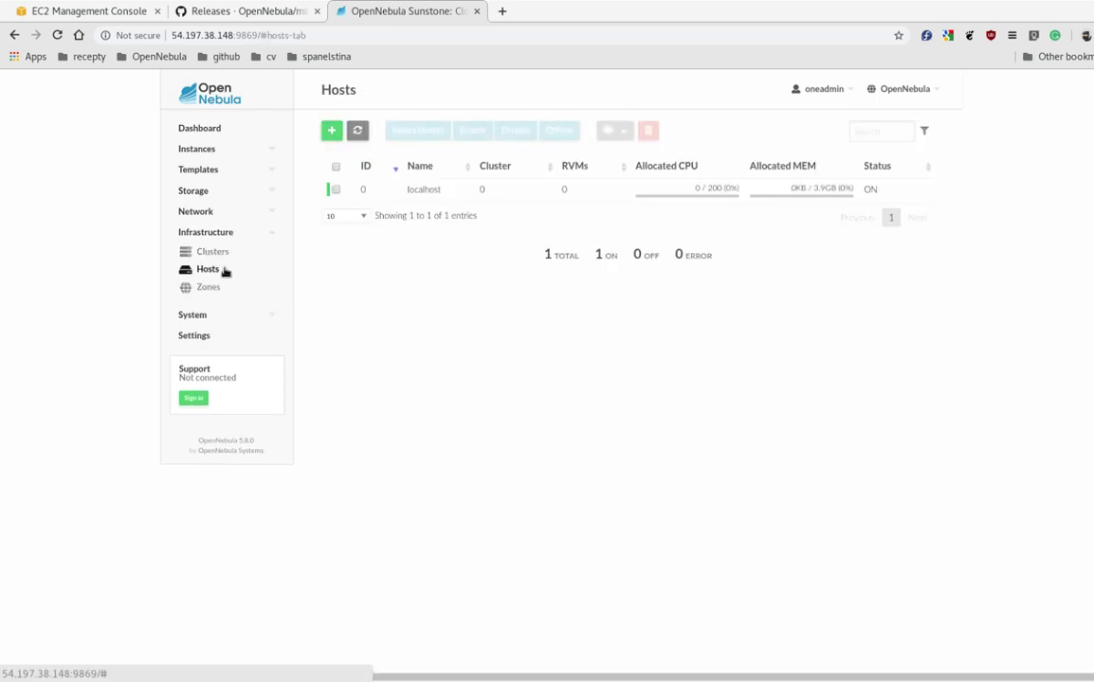
pyautogui.click(402, 198)
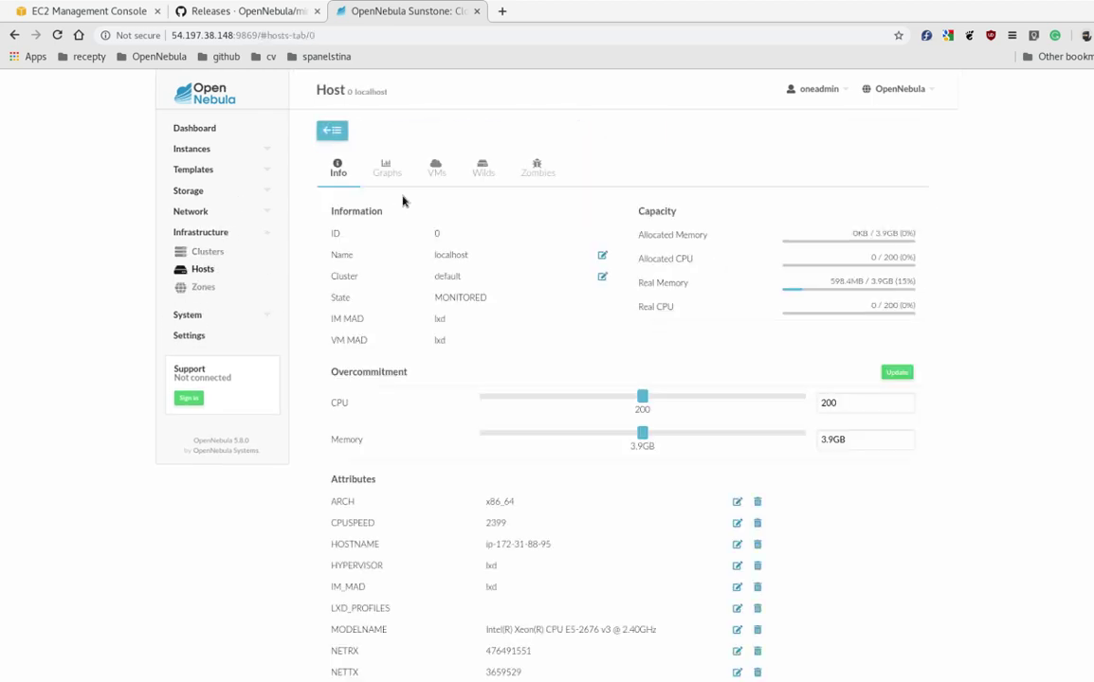
pyautogui.doubleClick(440, 340)
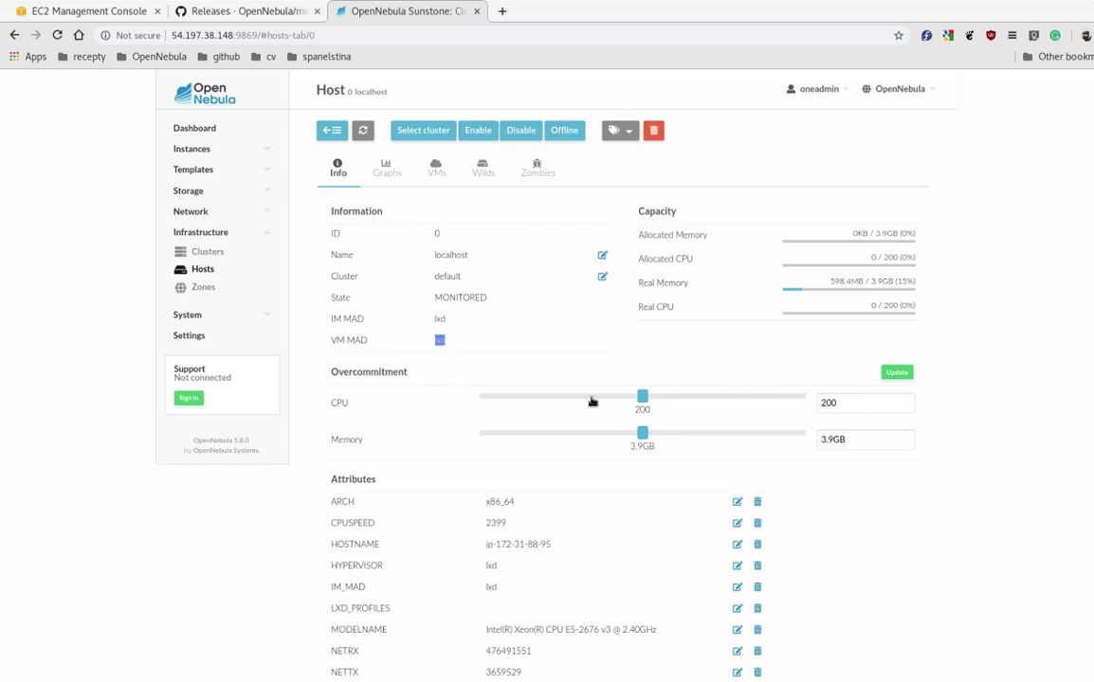
pyautogui.click(465, 330)
# - Open the CentOS 7 - KVM virtual machine template and start instantiating it
pyautogui.click(219, 169)
pyautogui.click(205, 189)
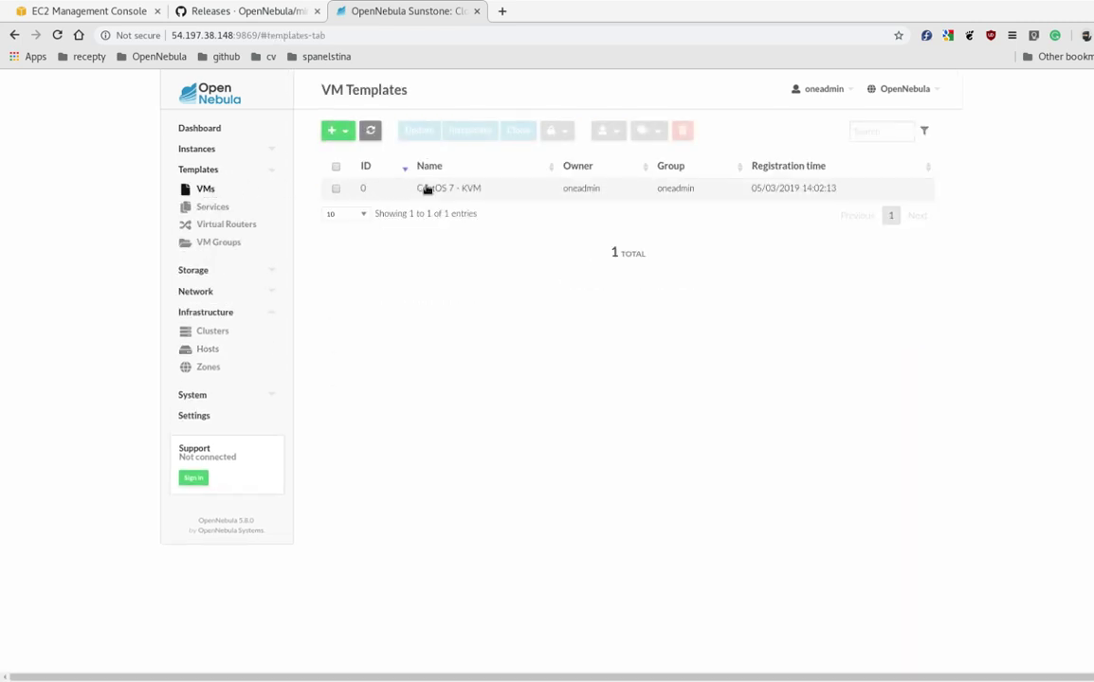
pyautogui.click(428, 189)
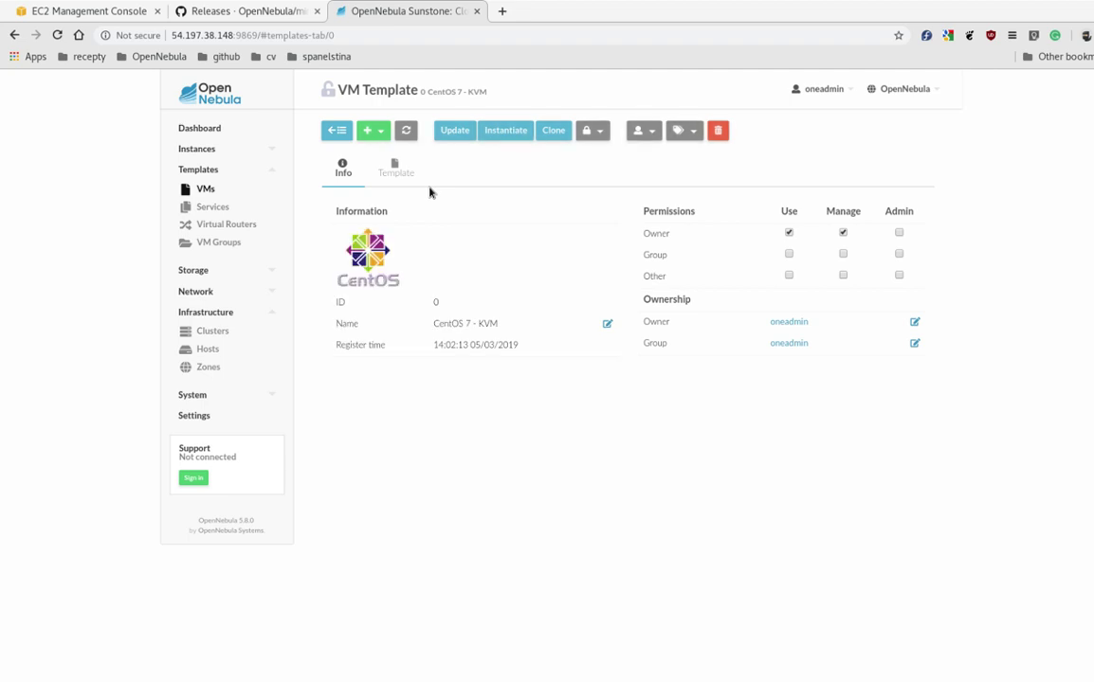
pyautogui.click(499, 136)
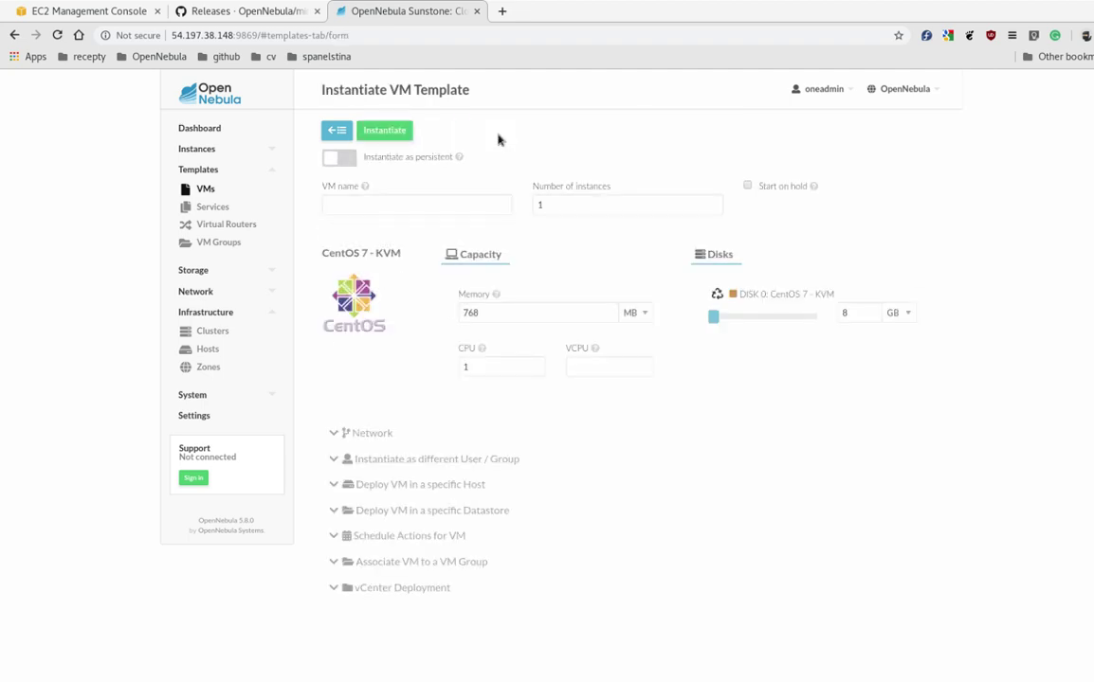
# - Expand the network section and examine the vnet interface's network selection and security group settings
pyautogui.click(379, 433)
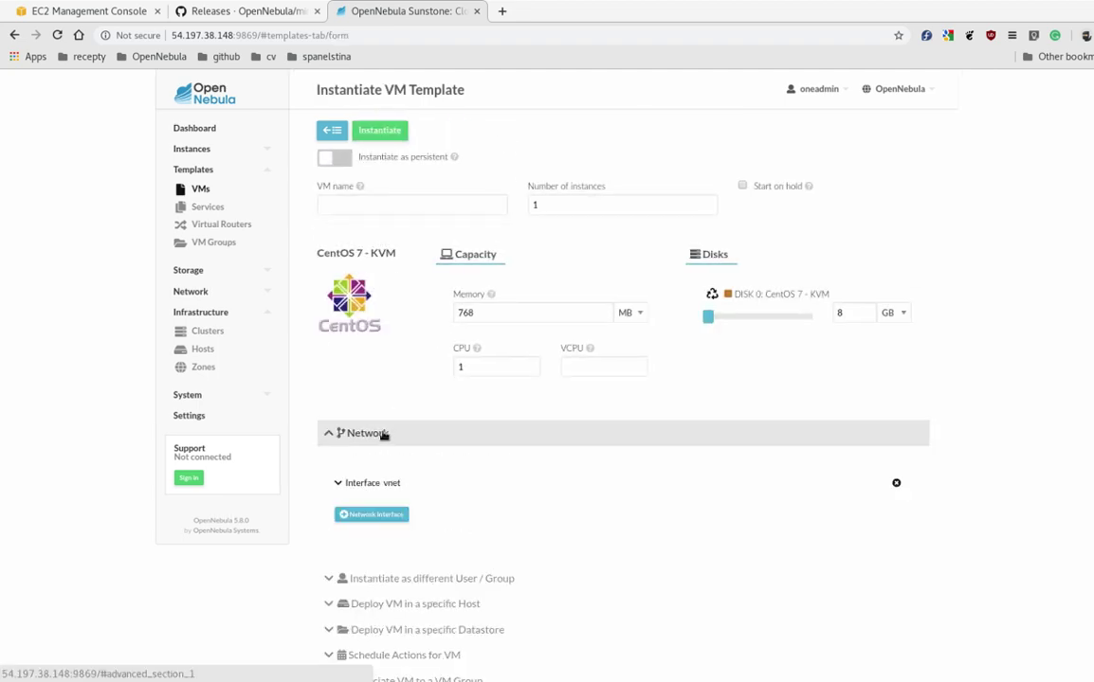
pyautogui.click(450, 487)
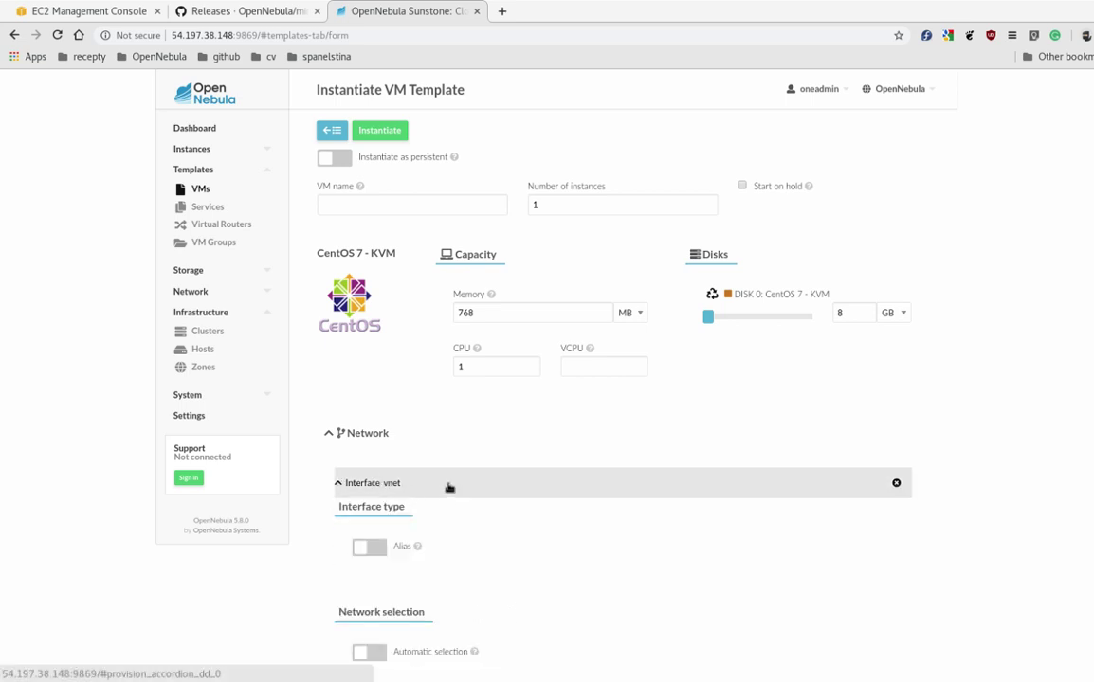
pyautogui.scroll(-3, 533, 520)
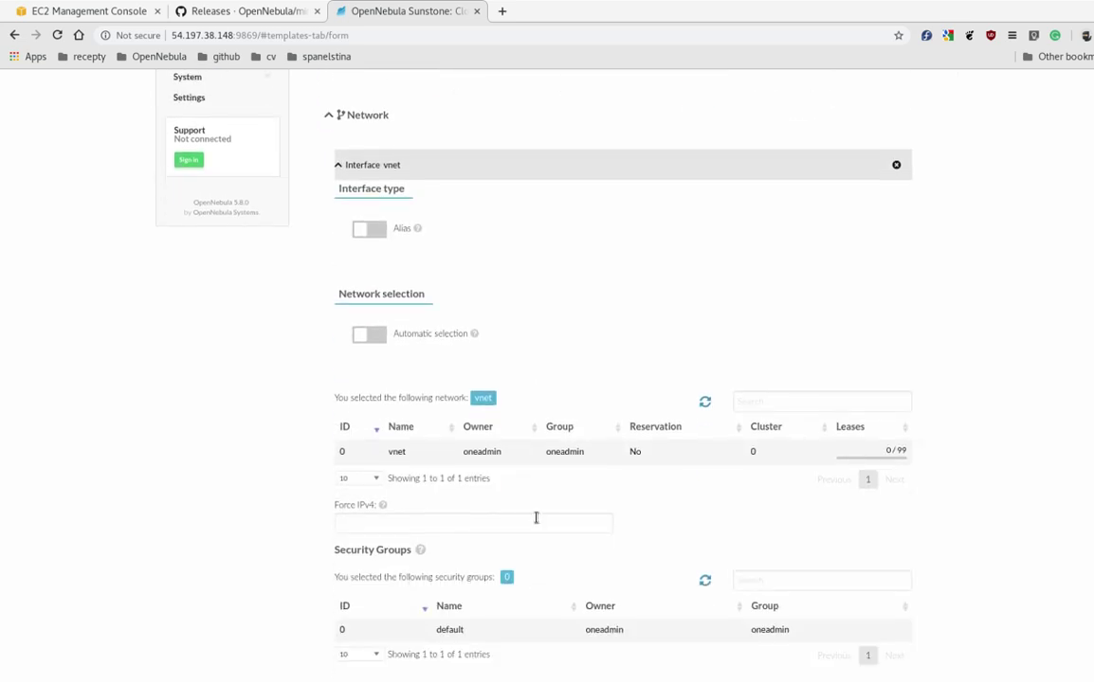
pyautogui.scroll(3, 536, 518)
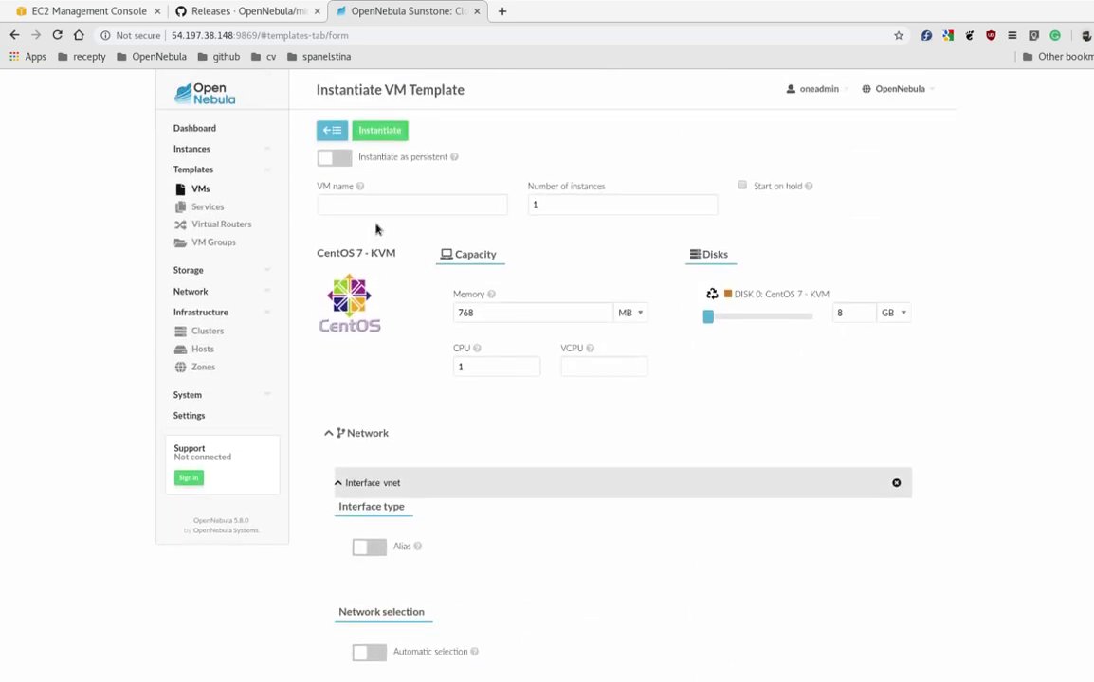
# - Name the VM centos7-LXD and instantiate it
pyautogui.click(377, 203)
pyautogui.write('centos')
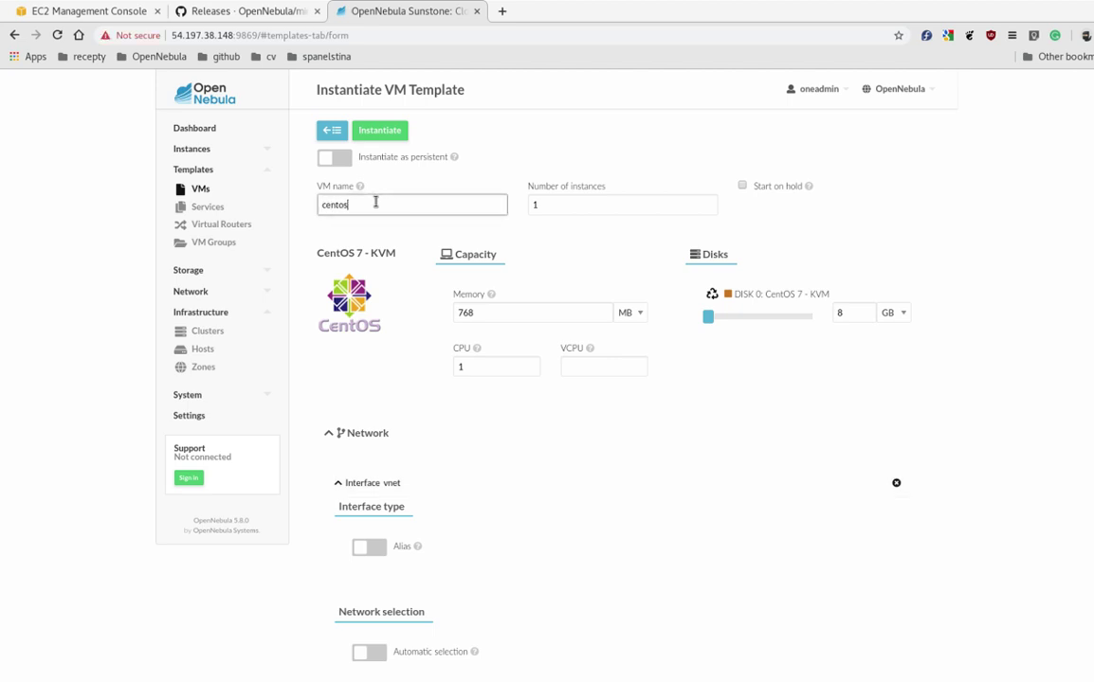
pyautogui.write('7-LXD')
pyautogui.click(377, 137)
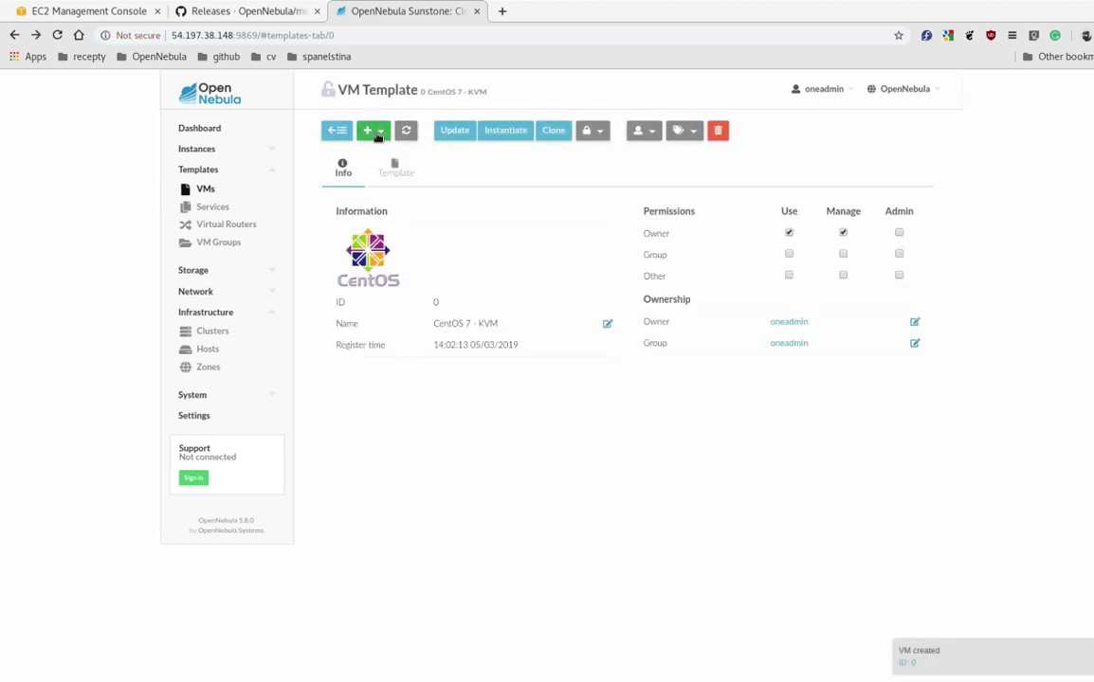
# - Open the centos7-LXD virtual machine from the VM instances and view its log
pyautogui.click(229, 152)
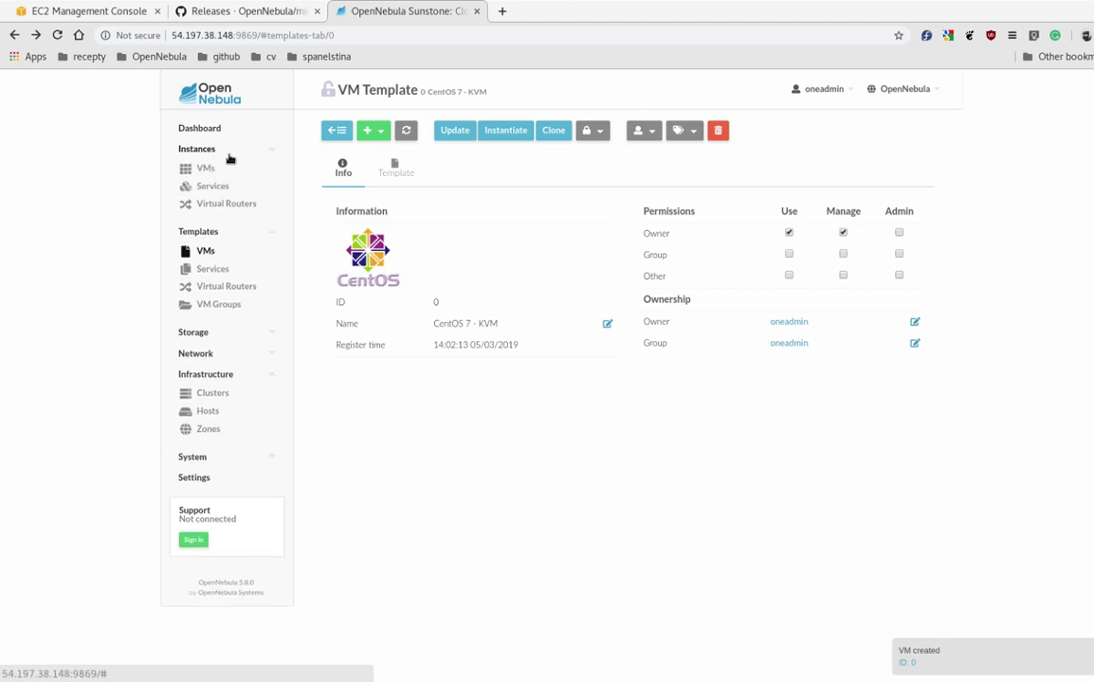
pyautogui.click(227, 167)
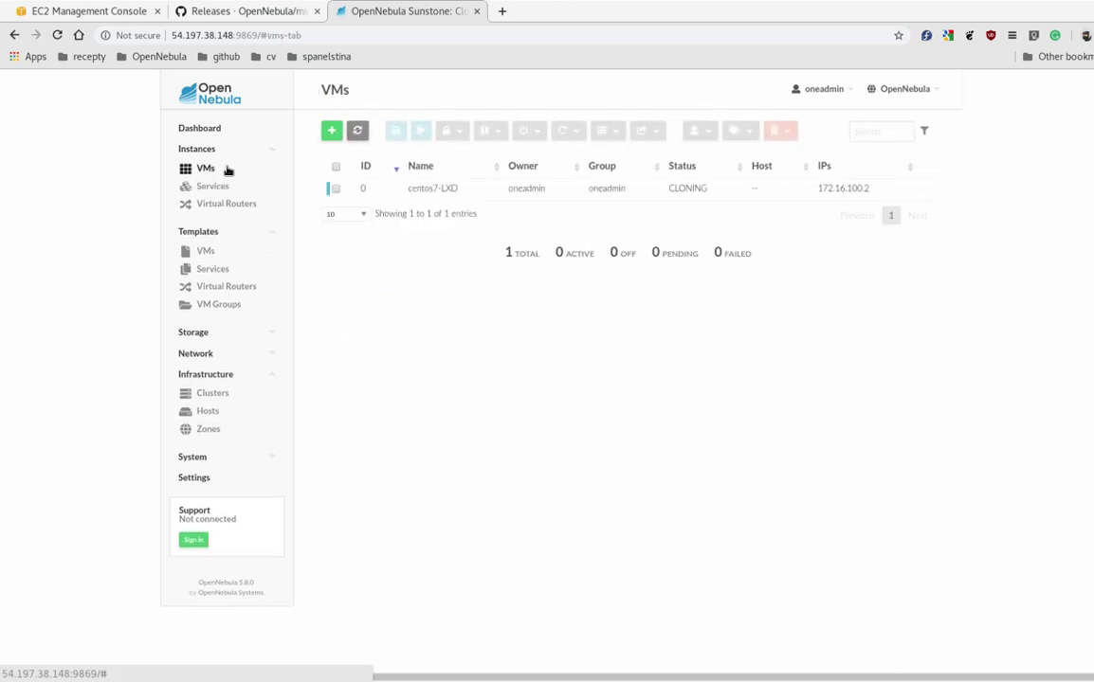
pyautogui.click(405, 191)
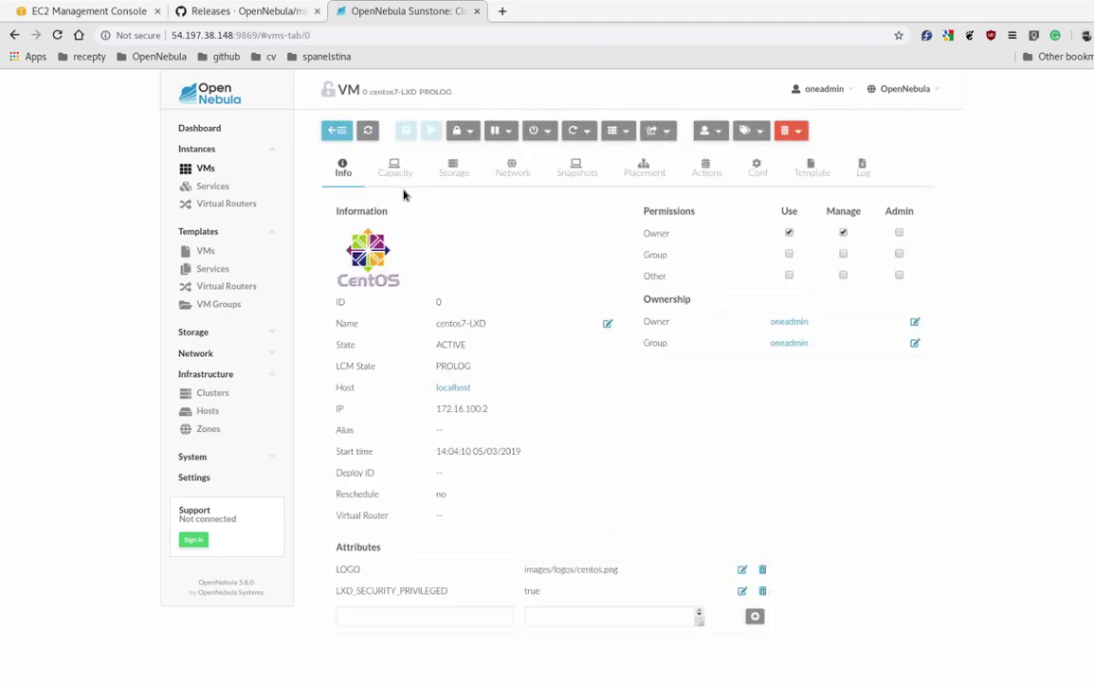
pyautogui.click(869, 167)
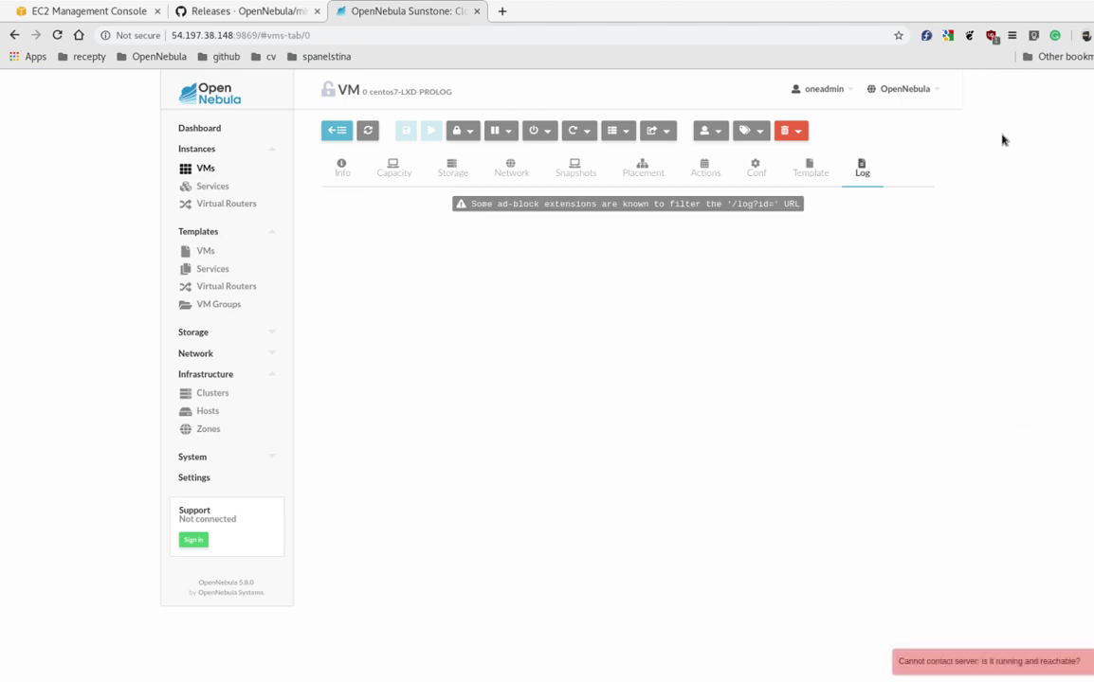
# - Disable uBlock Origin for the Sunstone site and refresh the VM's log
pyautogui.click(992, 35)
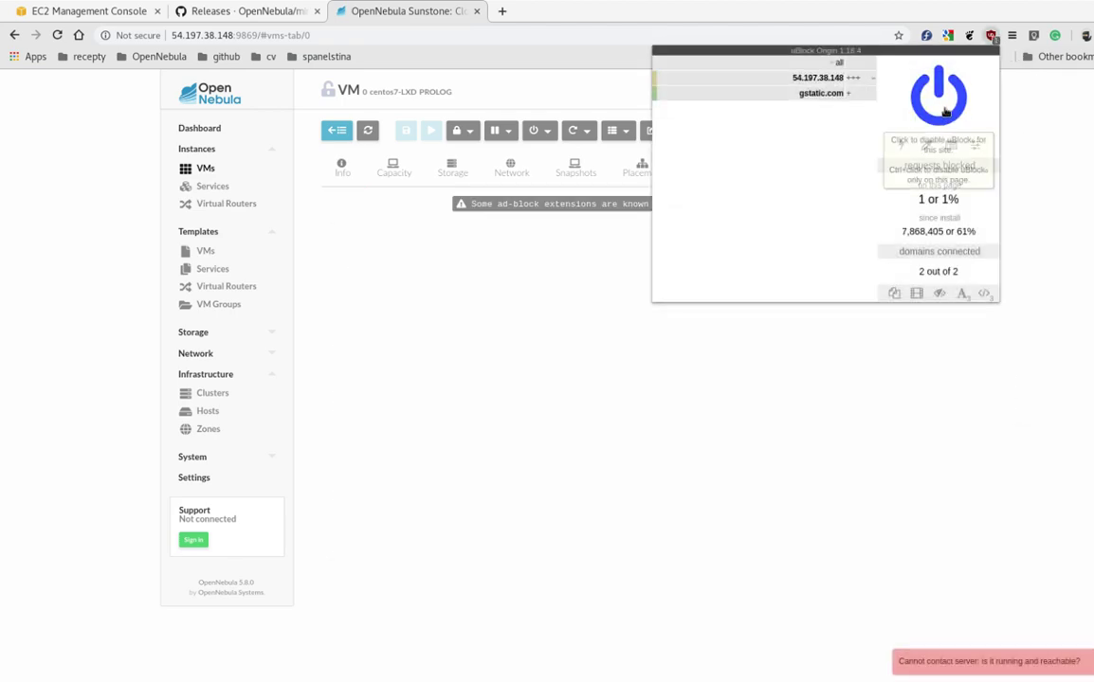
pyautogui.click(979, 492)
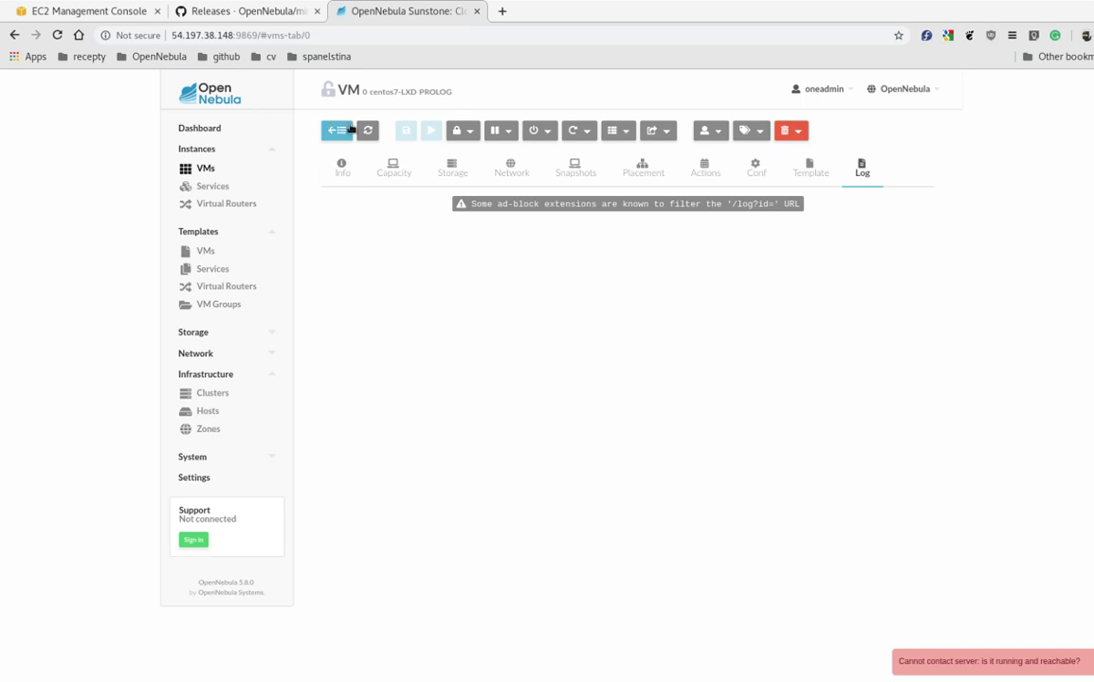
pyautogui.click(375, 134)
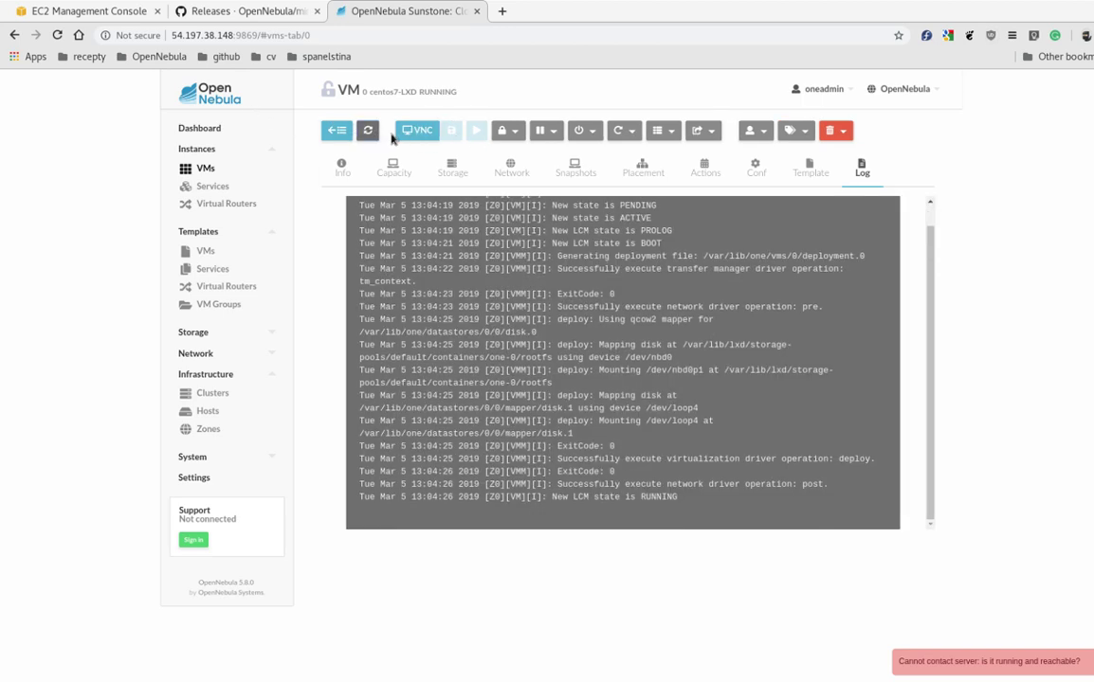
# - Return to the refreshed VM instances list and select the IP address of centos7-LXD
pyautogui.scroll(1, 653, 318)
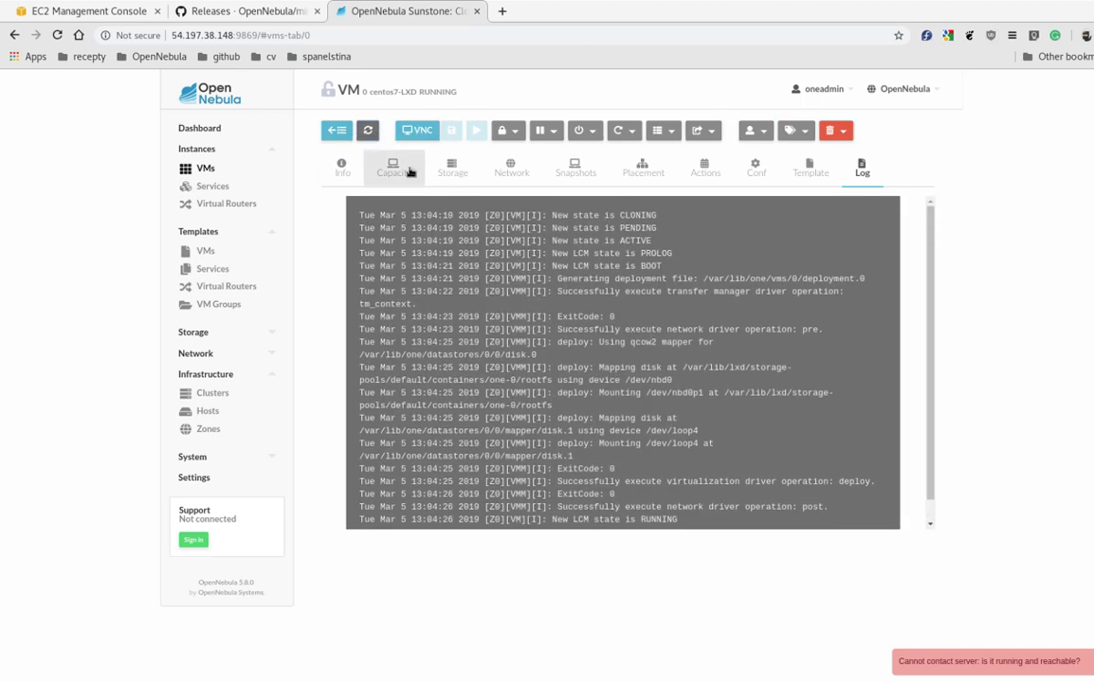
pyautogui.click(333, 133)
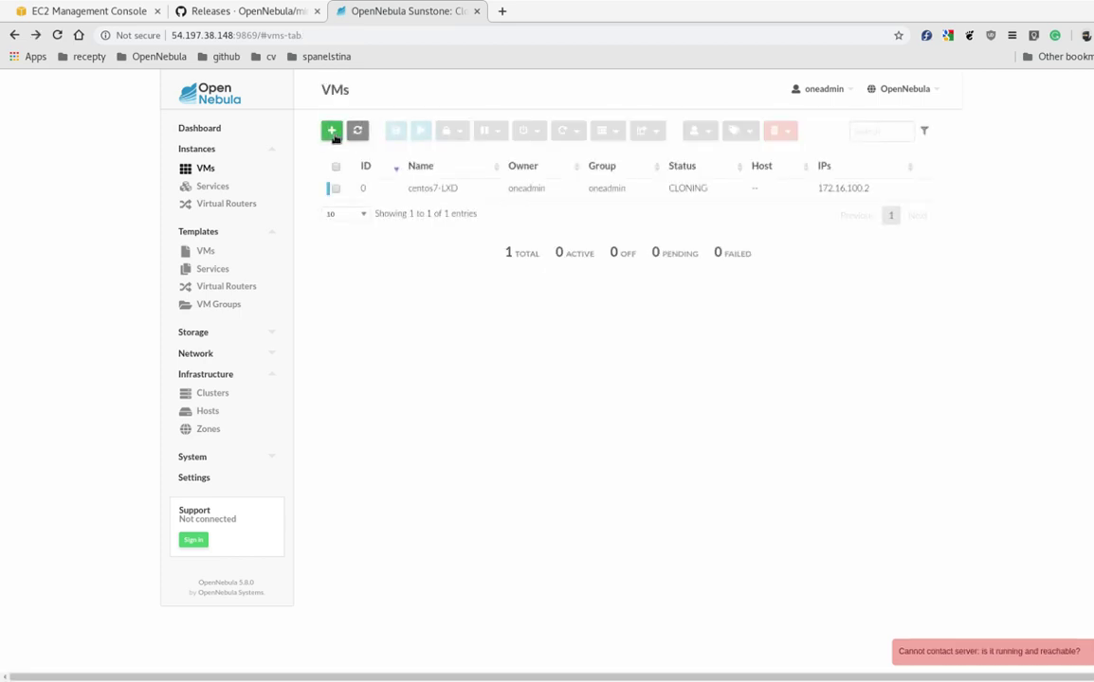
pyautogui.click(357, 131)
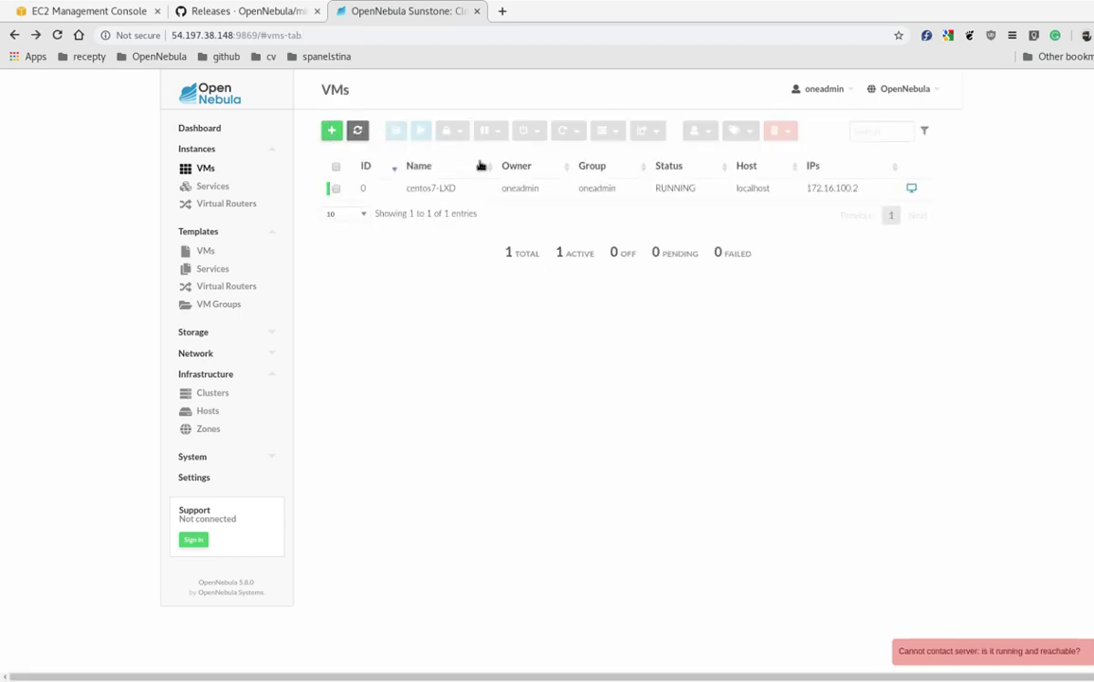
pyautogui.moveTo(807, 192); pyautogui.dragTo(856, 190)
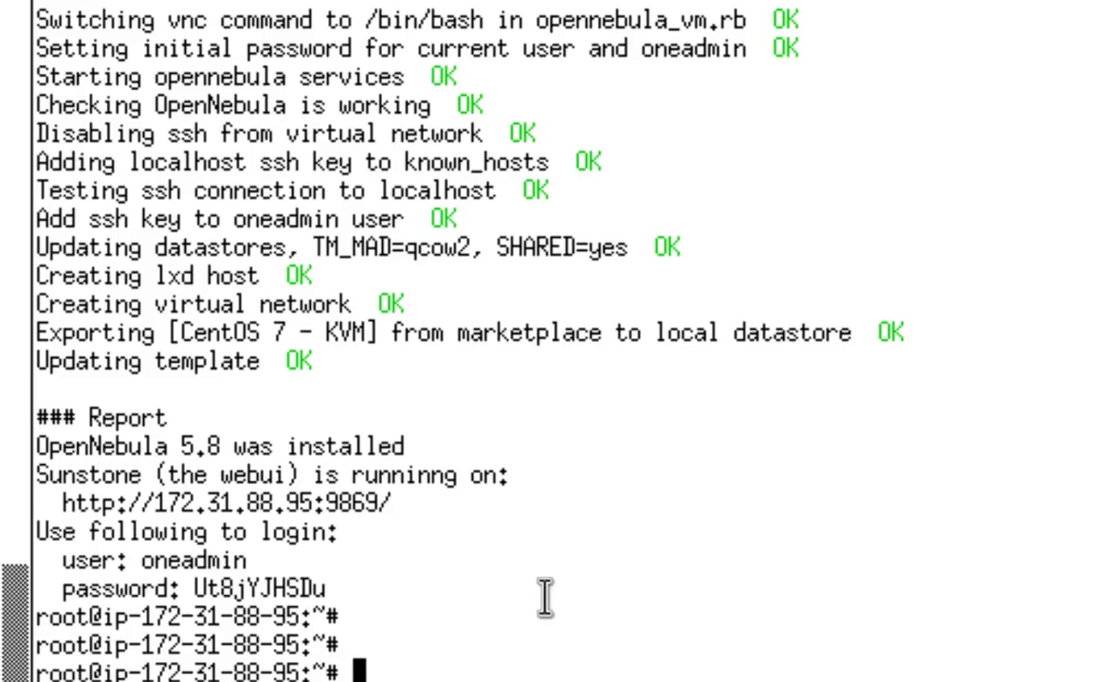
# - In the host's terminal, connect over SSH as root to 172.16.100.2 and accept its host key
pyautogui.write('ssh root@172.16.100.2')
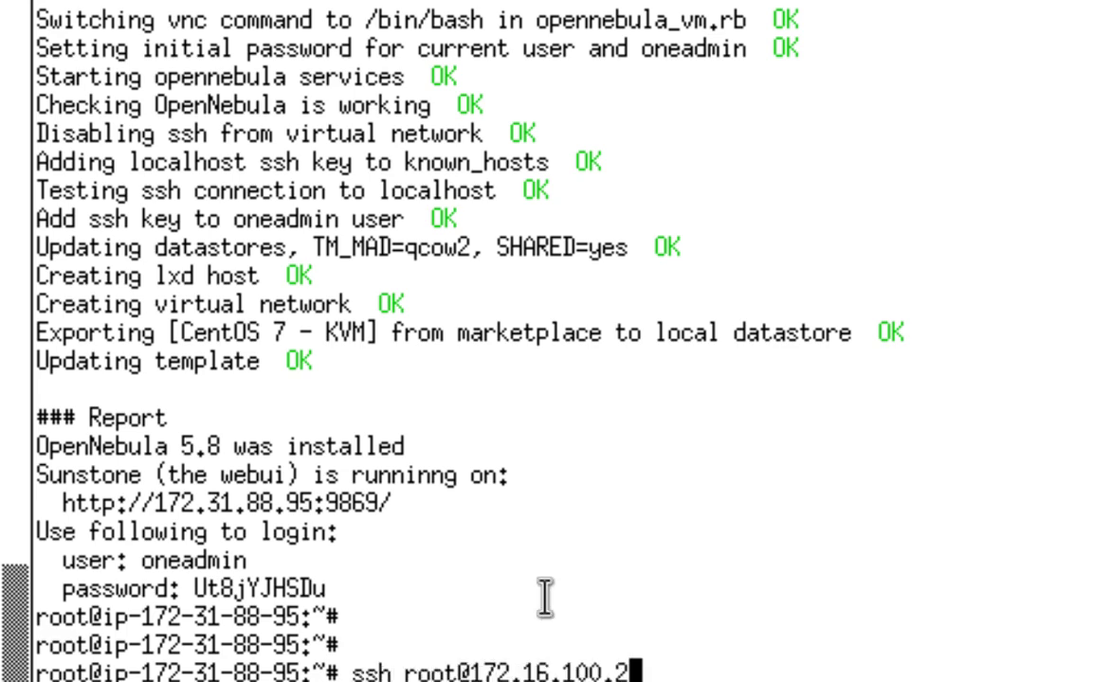
pyautogui.press('Return')
pyautogui.write('yes')
pyautogui.press('Return')
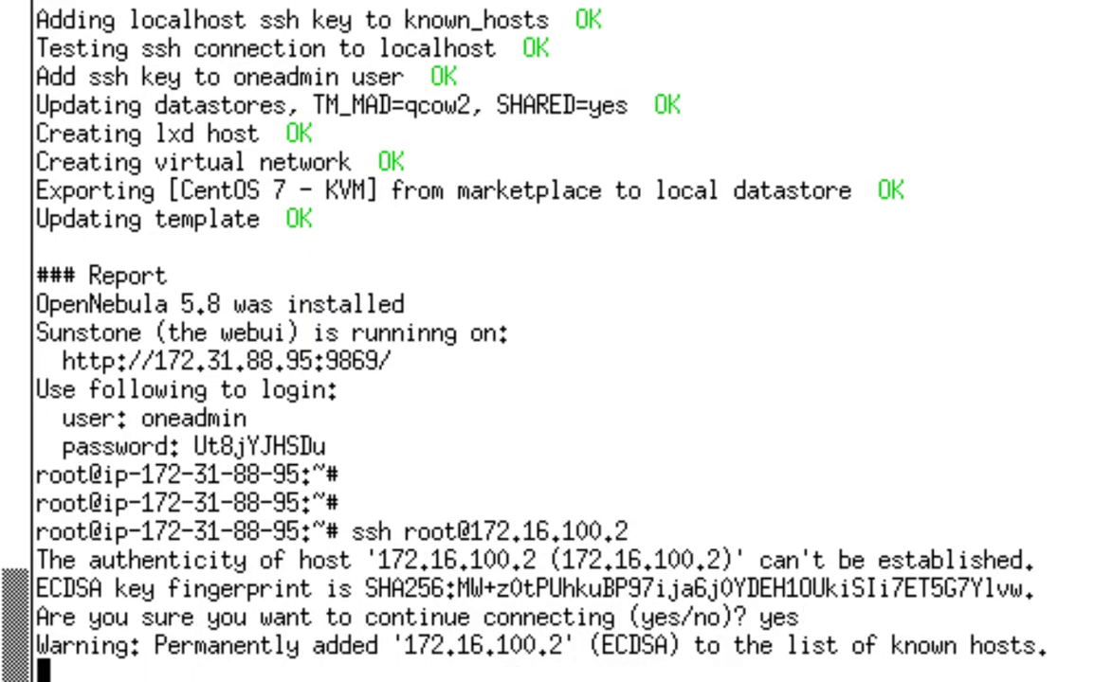
pyautogui.press('Return')
pyautogui.press('Return')
# - Print /etc/redhat-release in the container and check its uptime
pyautogui.write('cat /etc/red')
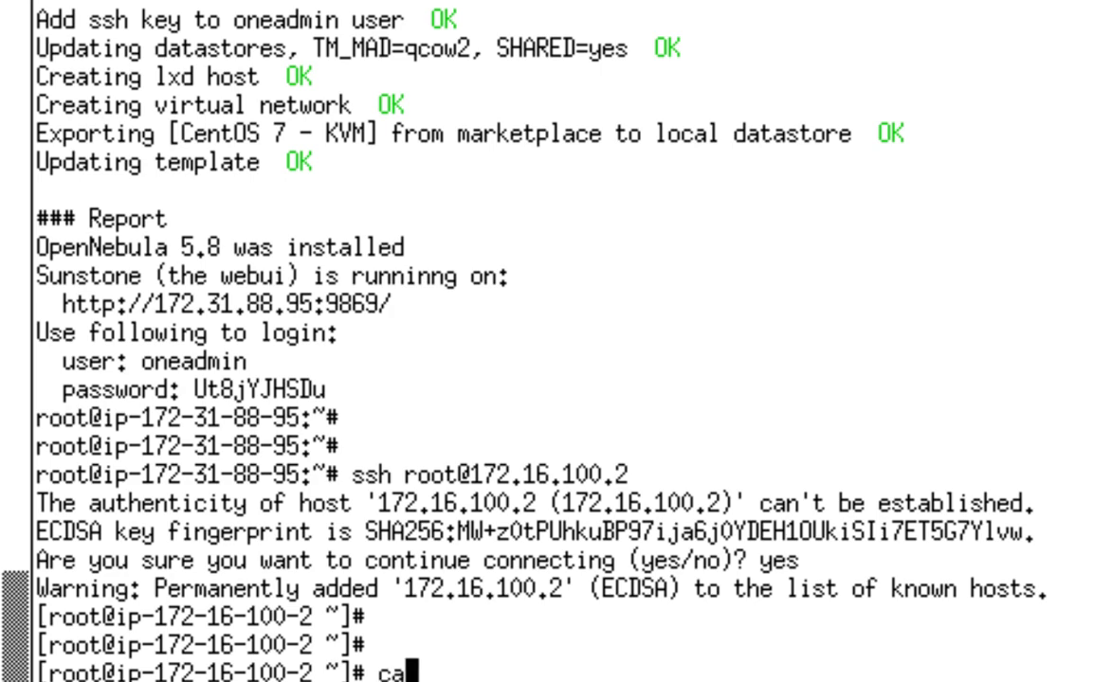
pyautogui.press('Tab')
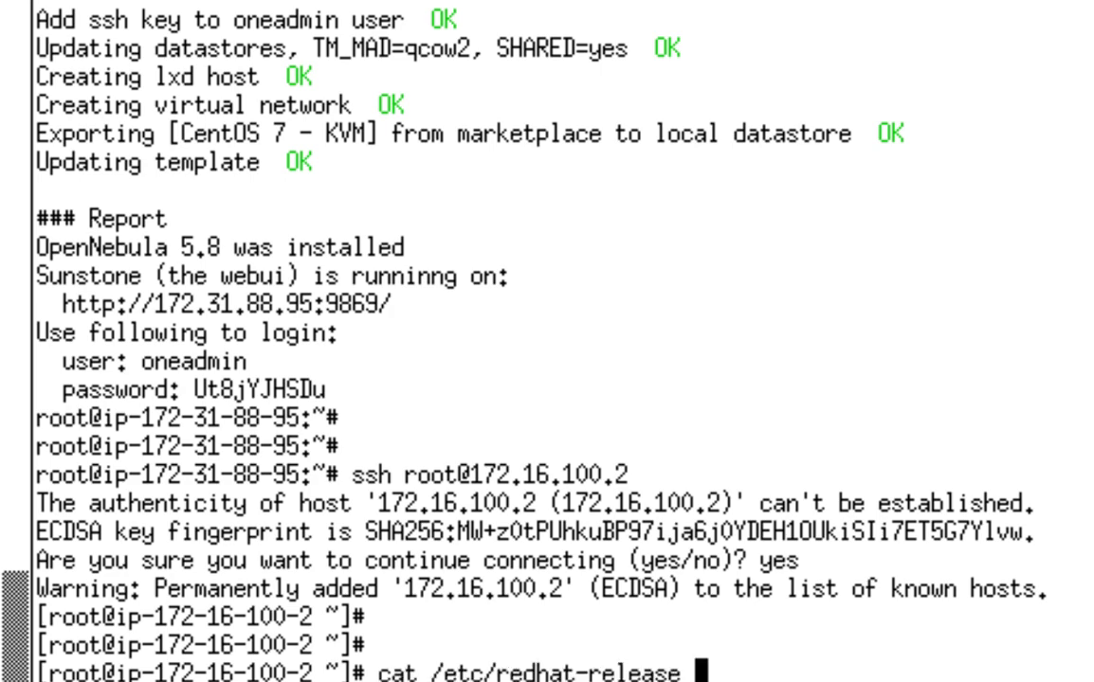
pyautogui.press('Return')
pyautogui.press('Return')
pyautogui.press('Return')
pyautogui.write('uptime')
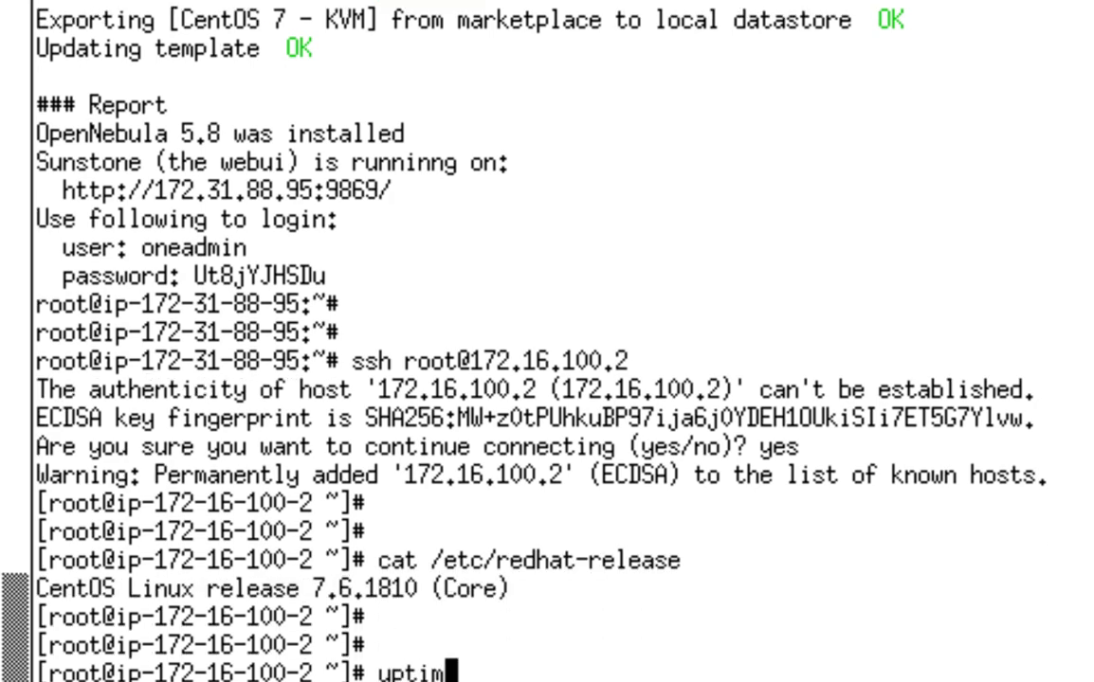
pyautogui.press('Return')
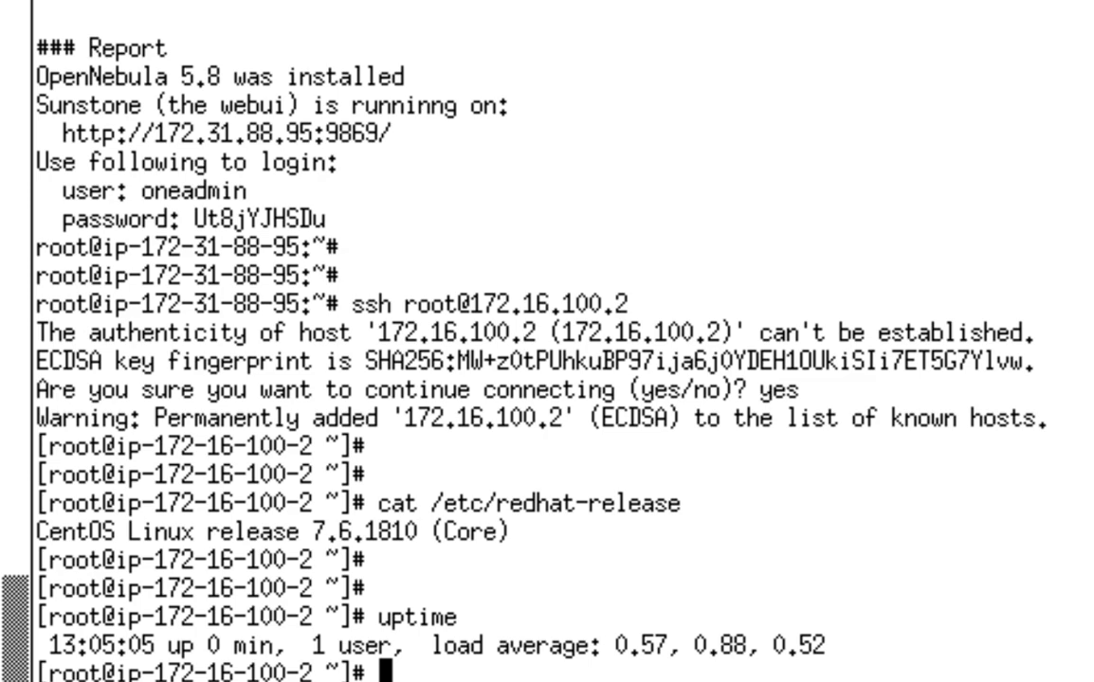
# - List all of the container's running processes as a tree with ps axf
pyautogui.write('psa')
pyautogui.press('BackSpace')
pyautogui.write('a')
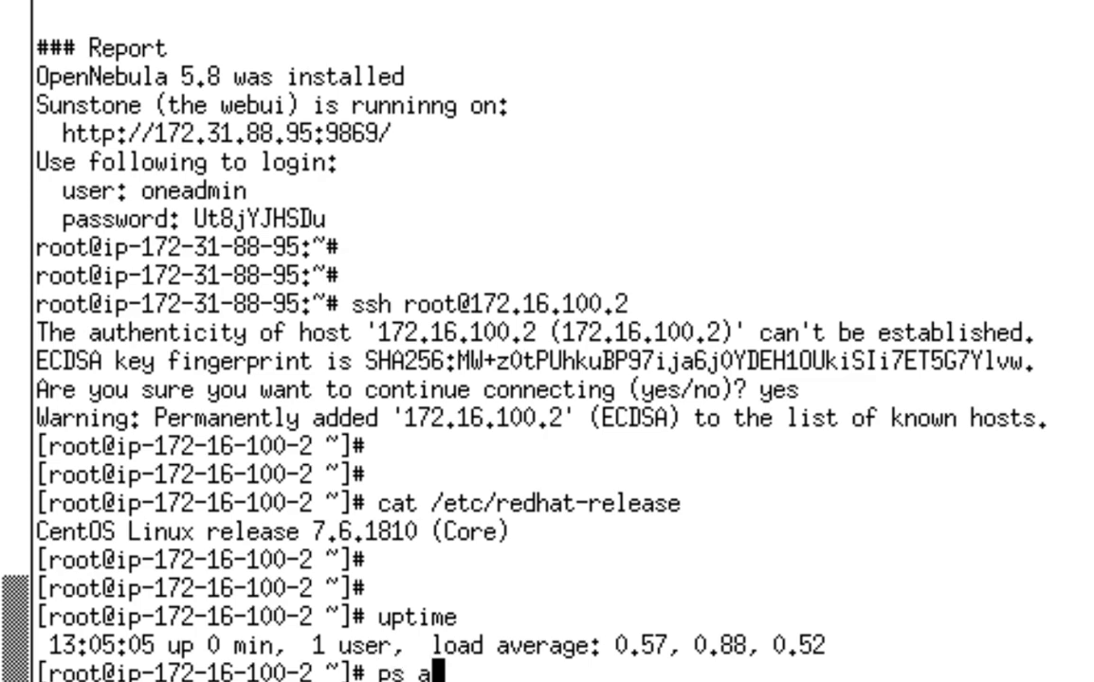
pyautogui.write('xf')
pyautogui.press('Return')
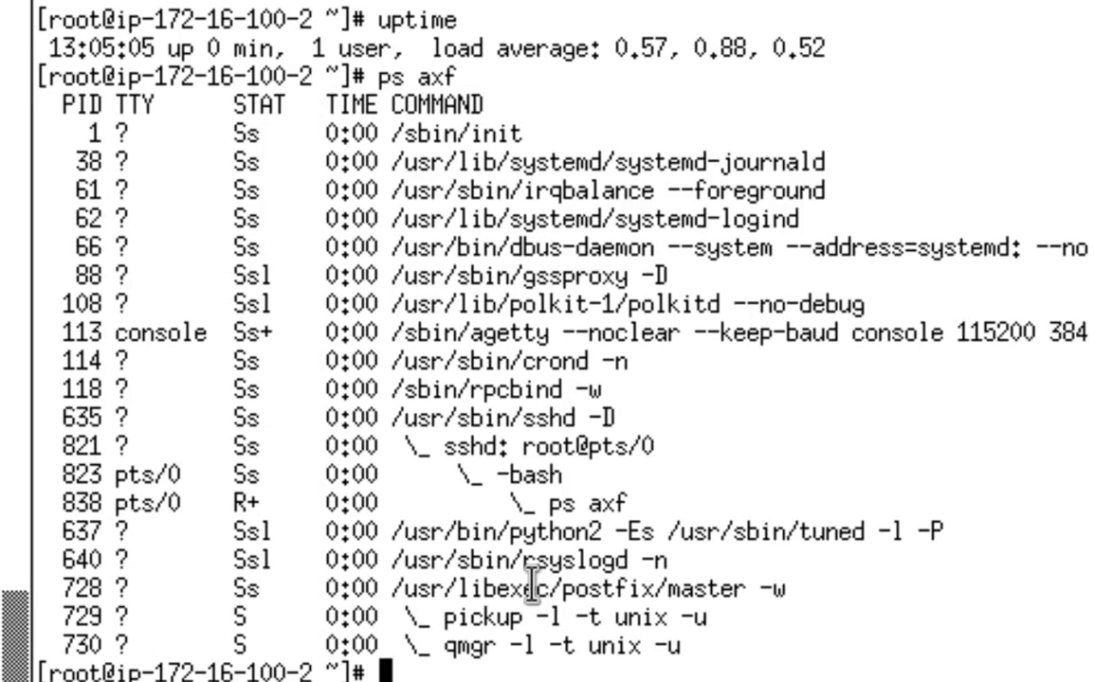